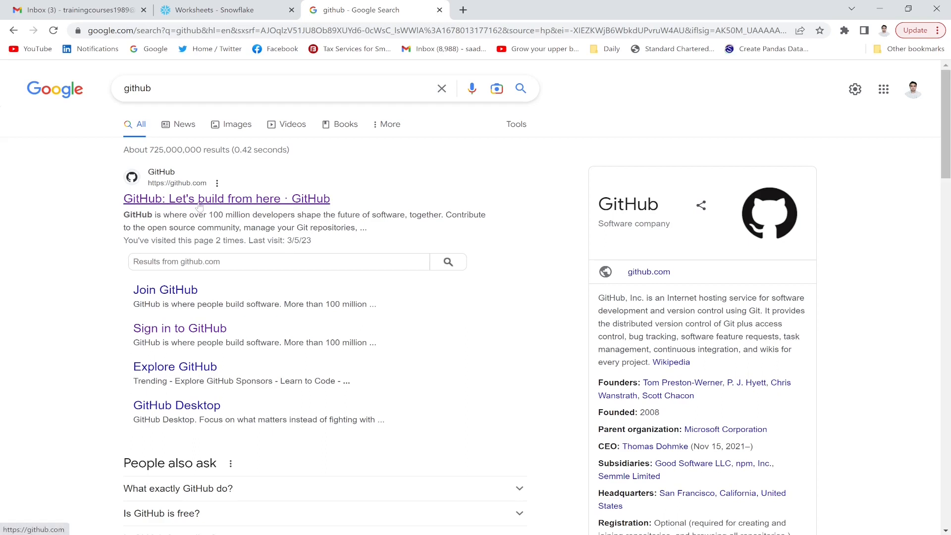
- Open GitHub from the Google results for 'github' in a new tab and switch to it
right_click(198, 207)
left_click(237, 212)
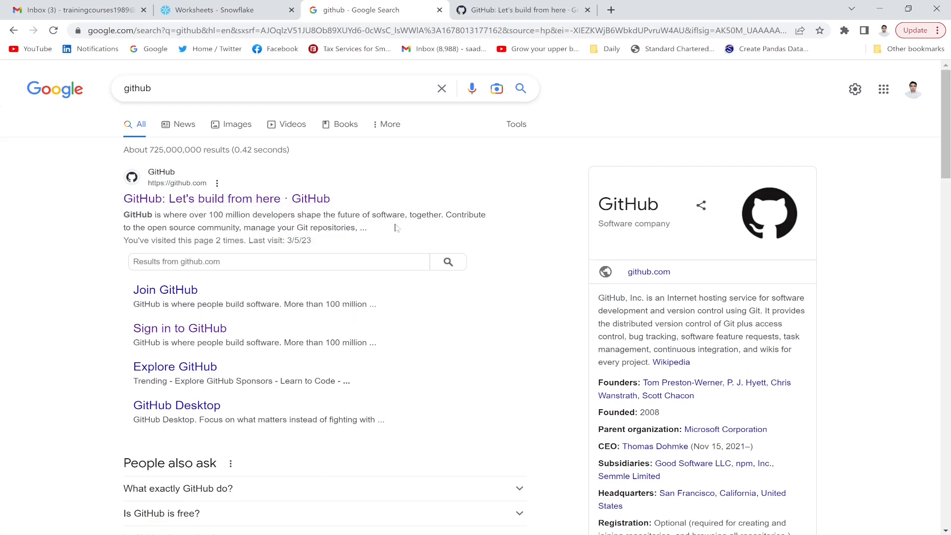
left_click(494, 12)
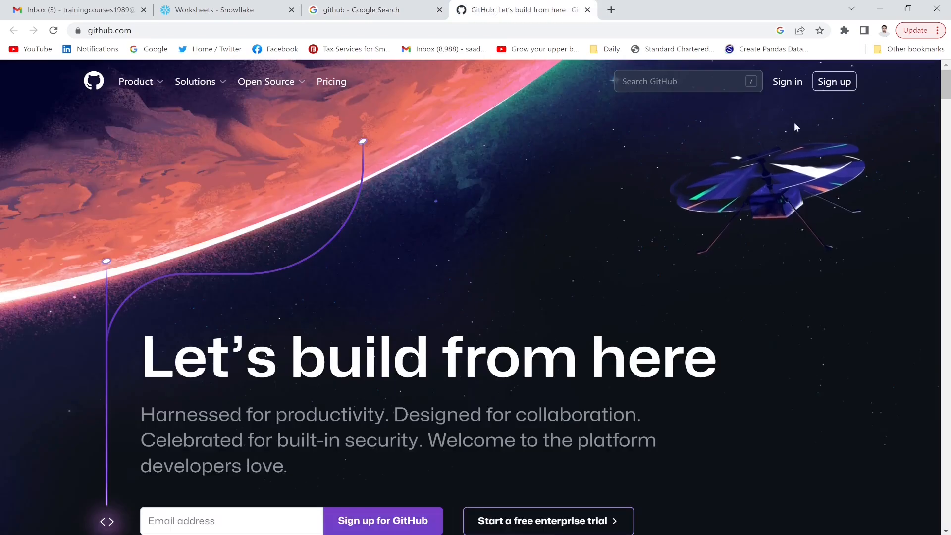
- Go to the Join GitHub sign-up page from the GitHub home page
left_click(832, 86)
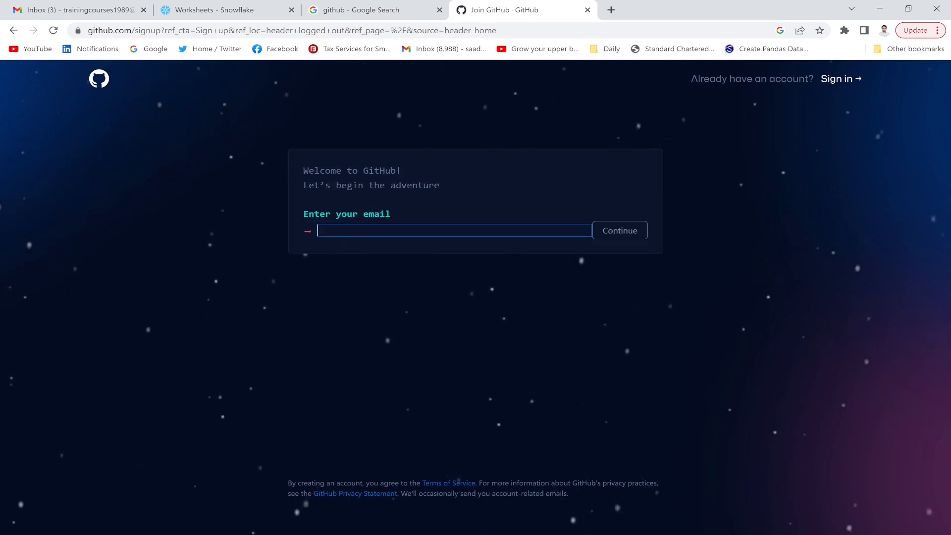
left_click(54, 4)
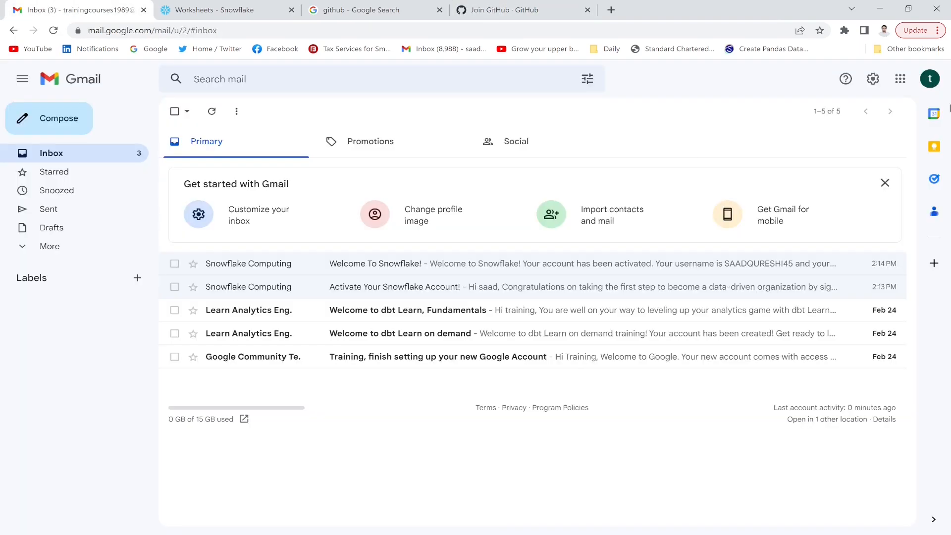
left_click(930, 79)
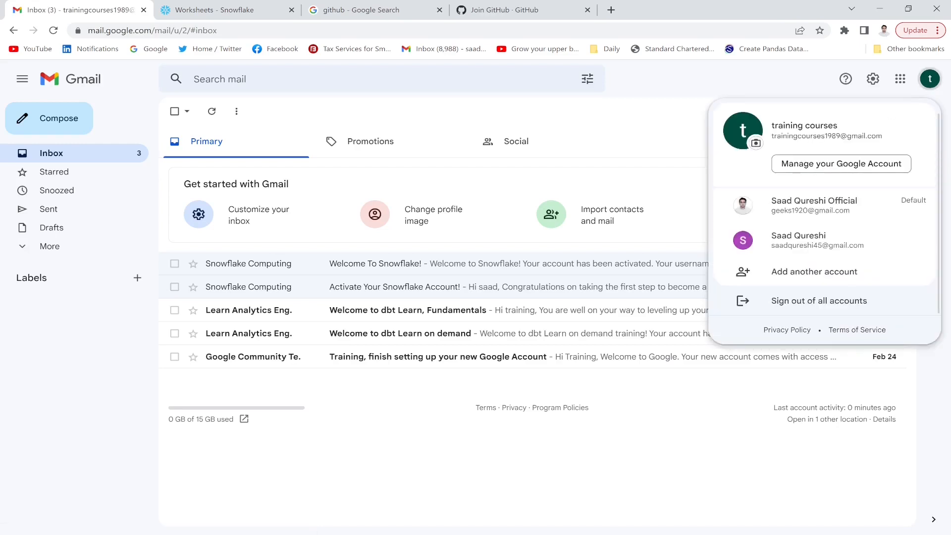
left_click_drag(772, 136, 865, 136)
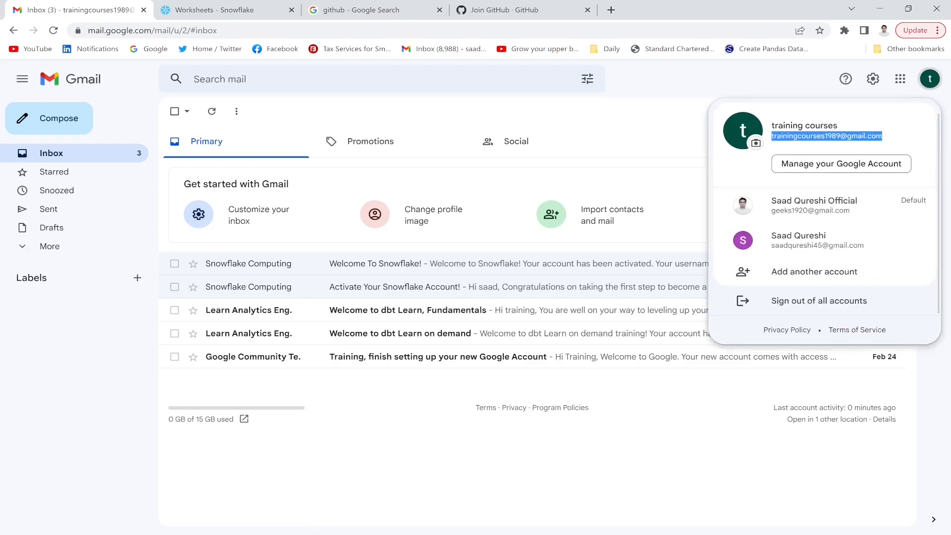
left_click(514, 2)
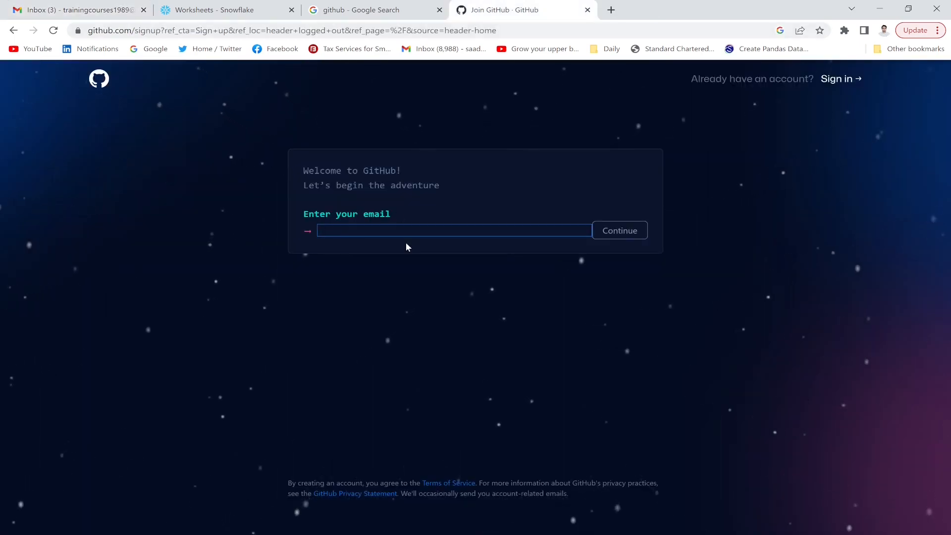
- Enter the copied e-mail, a password and an available username on the sign-up form
key("ctrl+v")
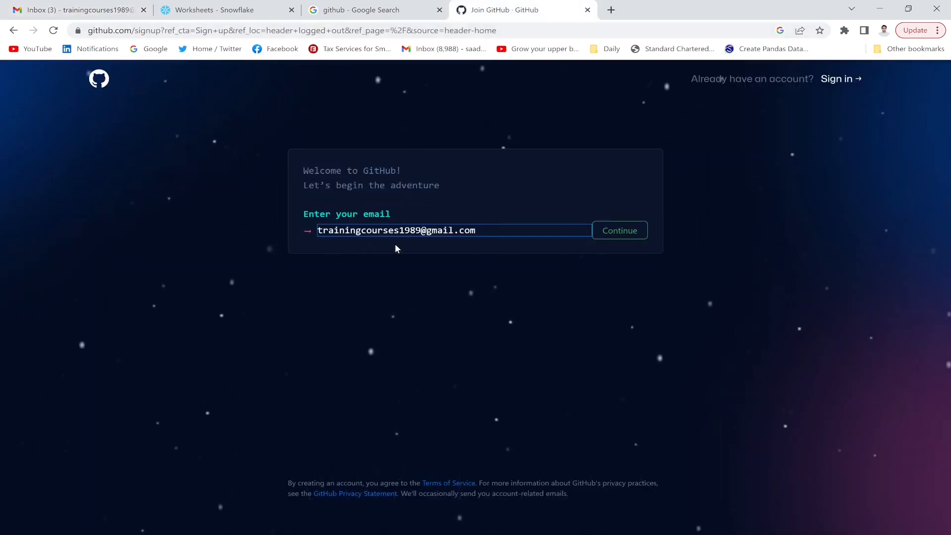
left_click(612, 232)
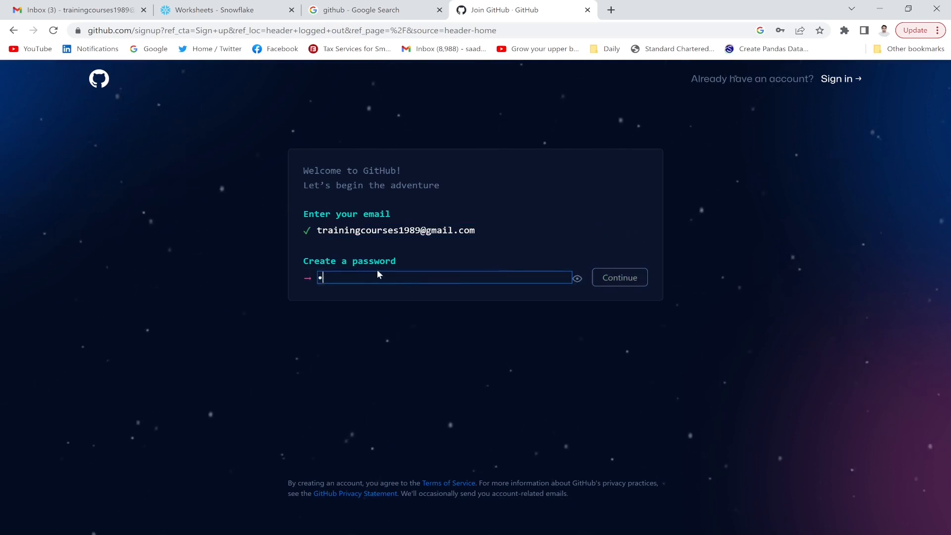
type("••••••••••••")
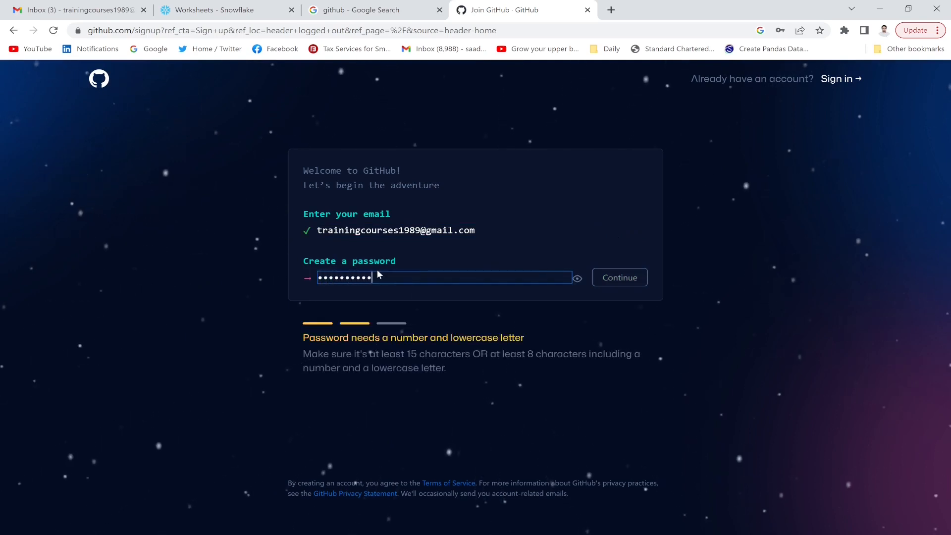
type("•")
left_click(626, 279)
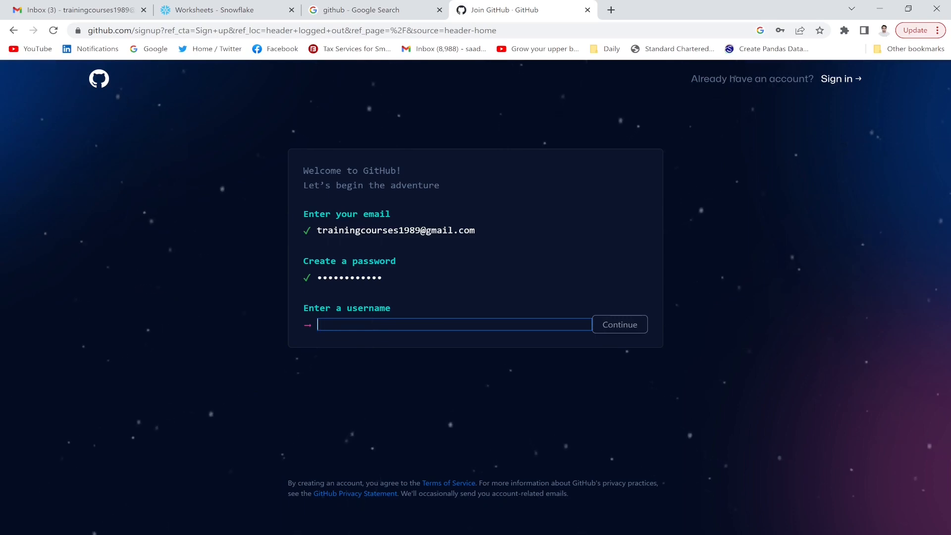
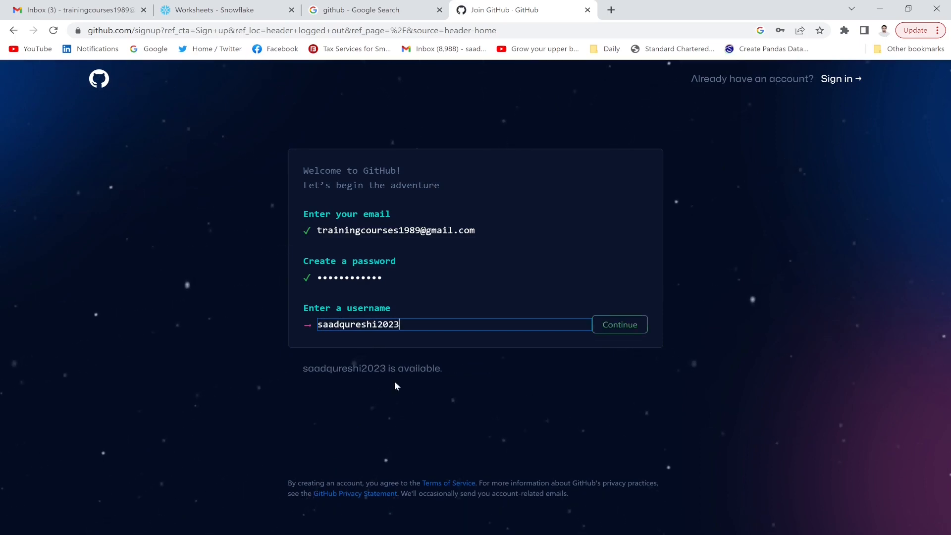
left_click(623, 325)
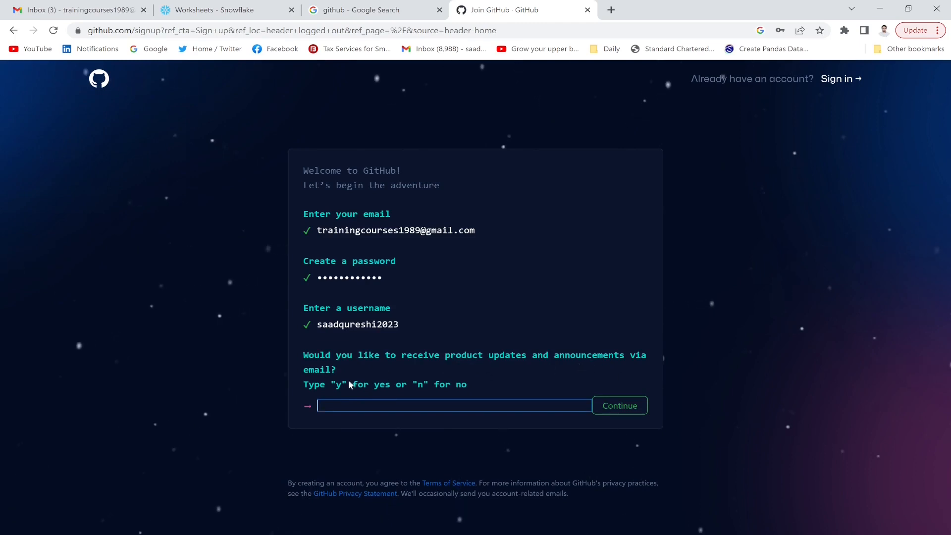
- Answer 'n' to receiving product update e-mails and continue
left_click(391, 405)
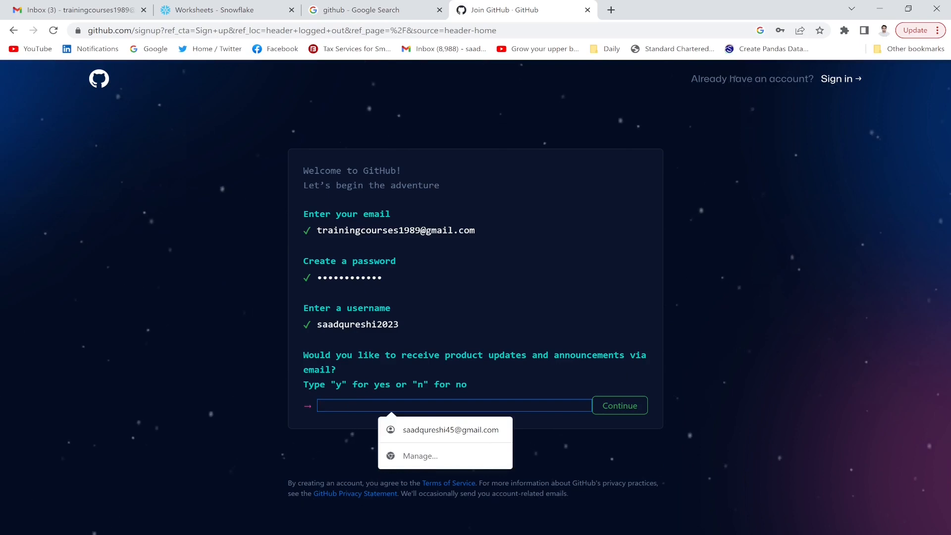
type("n")
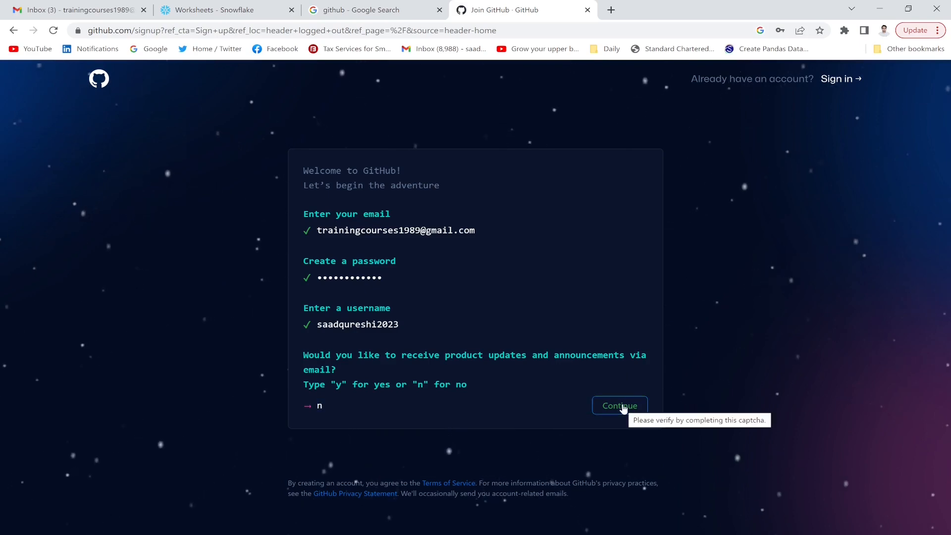
left_click(621, 408)
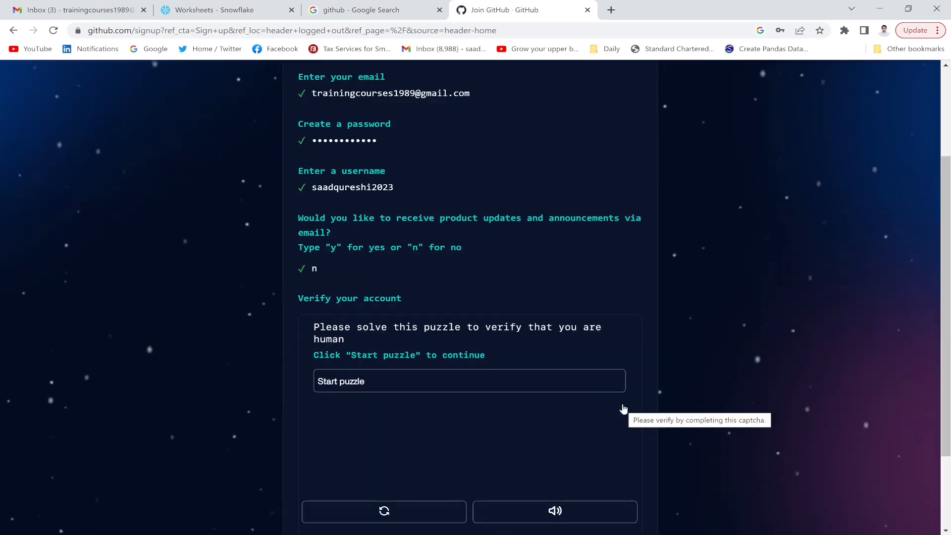
- Solve the verification puzzle by picking the tiles with two identical objects, then create the account
left_click(342, 386)
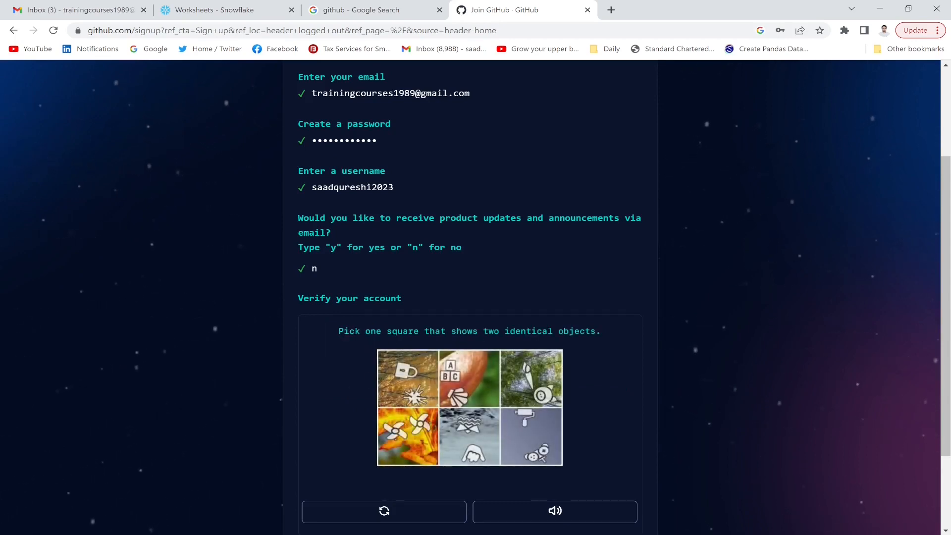
left_click(412, 436)
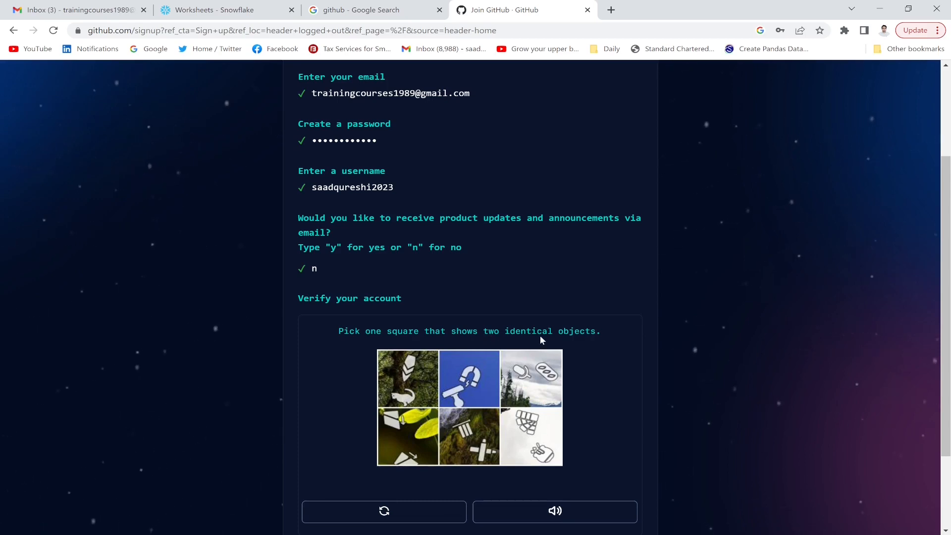
left_click(411, 441)
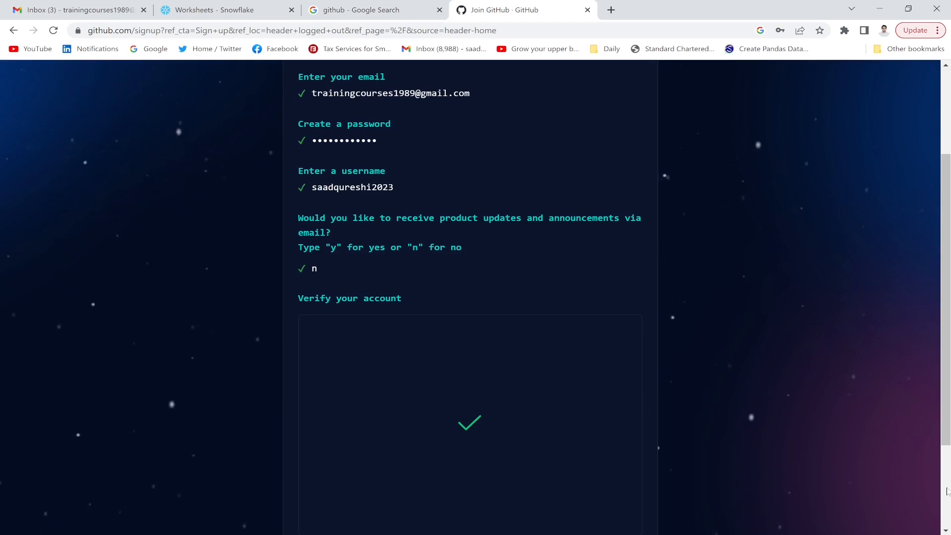
scroll(950, 485, "down", 2)
left_click(493, 432)
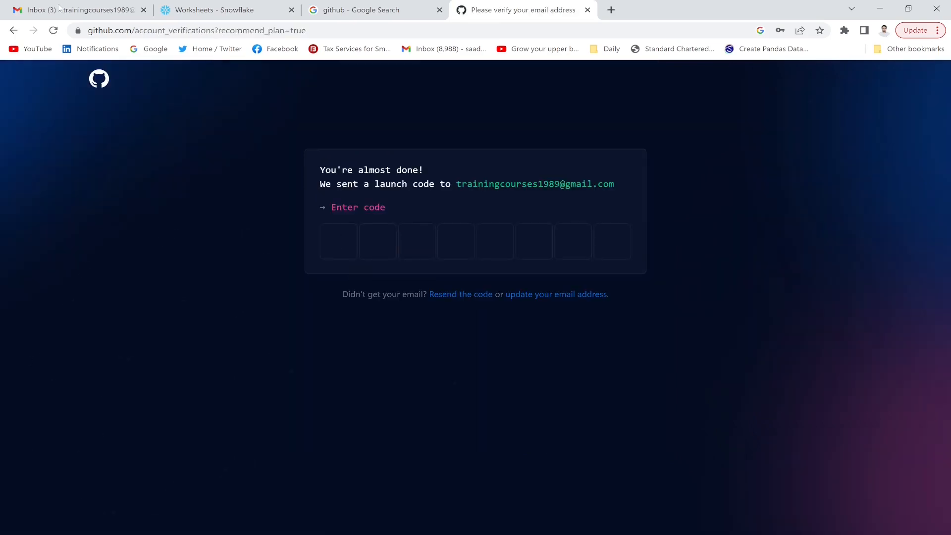
- Copy the launch code from GitHub's e-mail in Gmail and paste it into GitHub's code boxes
left_click(74, 10)
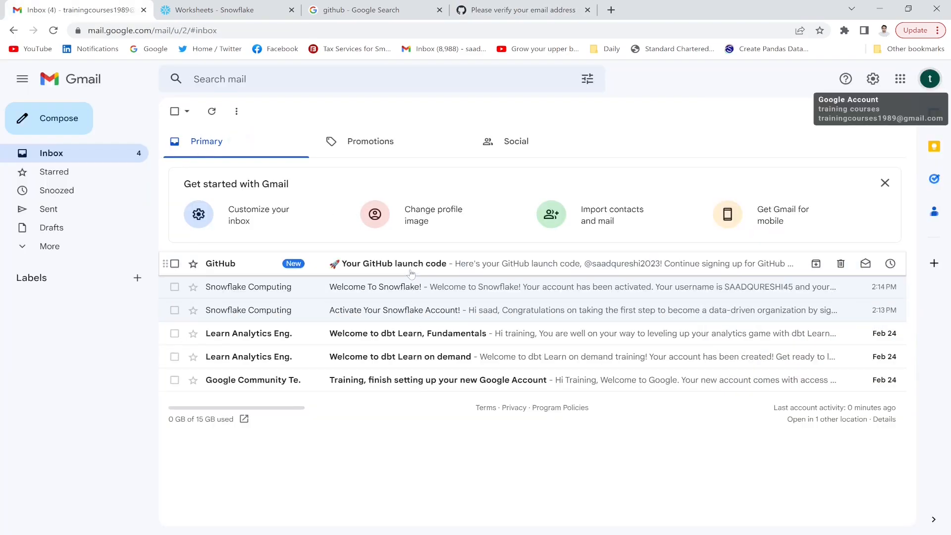
left_click(414, 263)
double_click(550, 414)
key("ctrl+c")
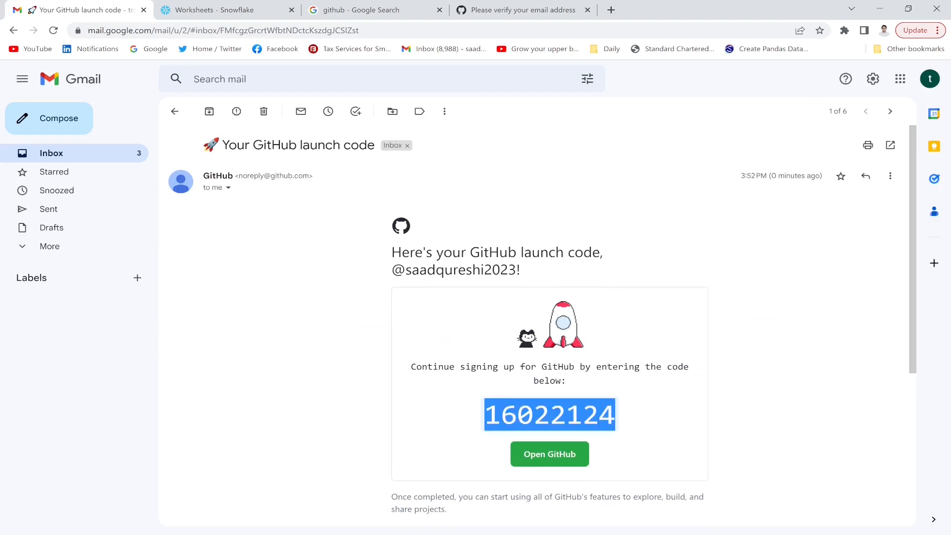
left_click(526, 9)
key("ctrl+v")
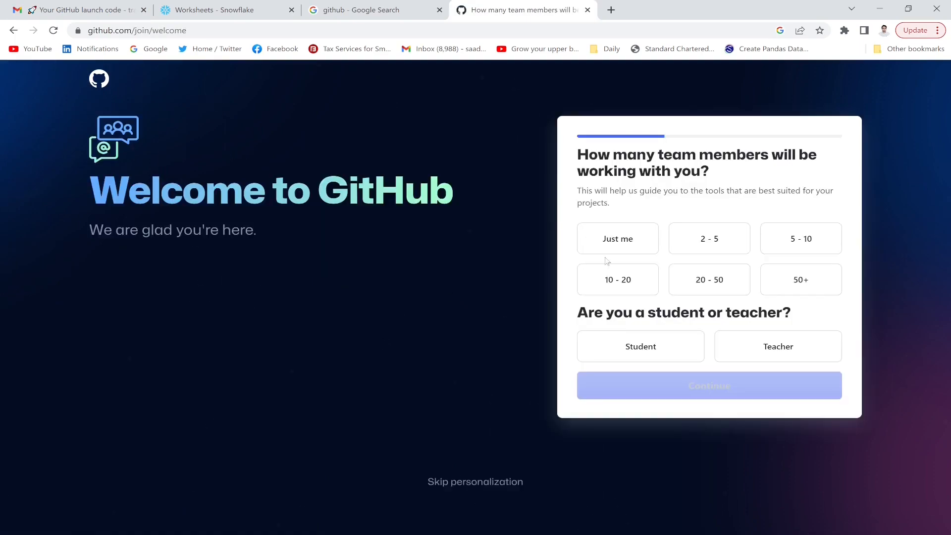
- Answer the welcome survey: just me working, and a teacher
left_click(613, 240)
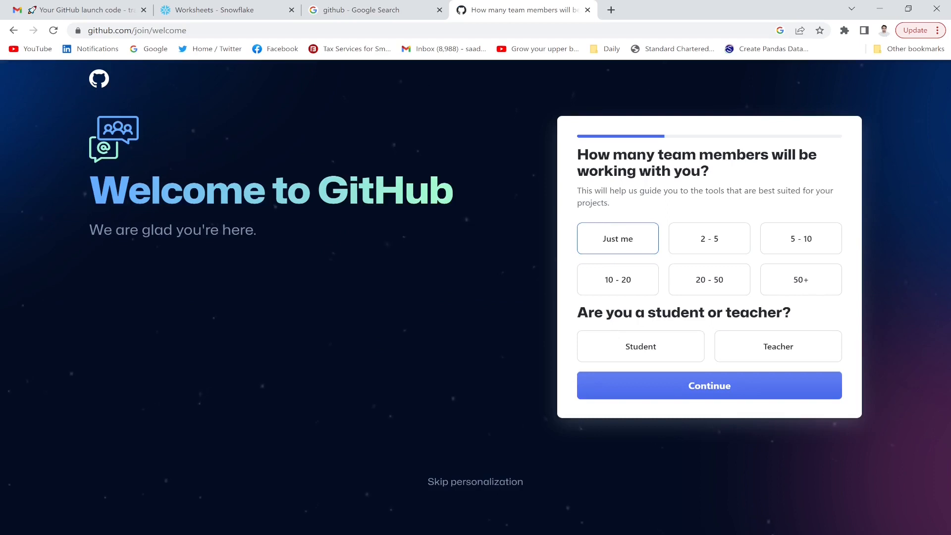
left_click(641, 350)
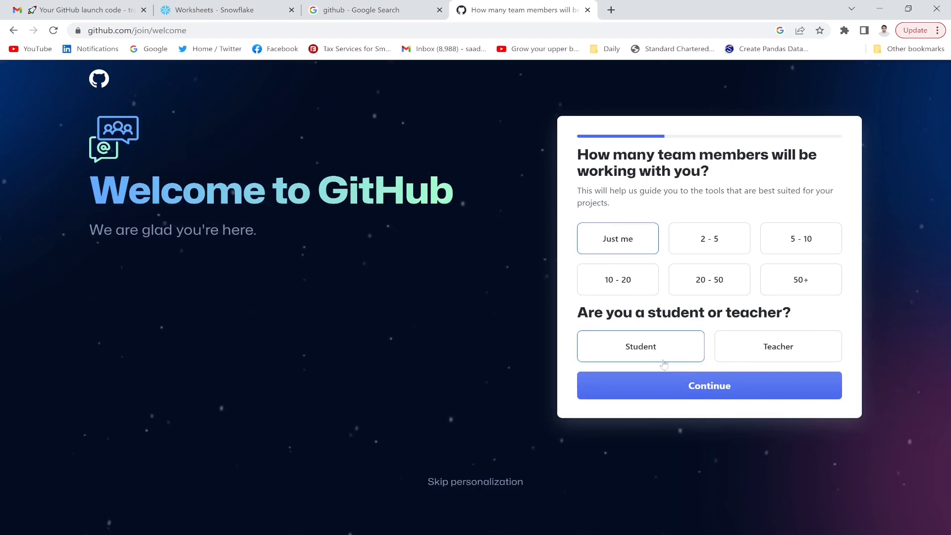
left_click(771, 344)
left_click(701, 382)
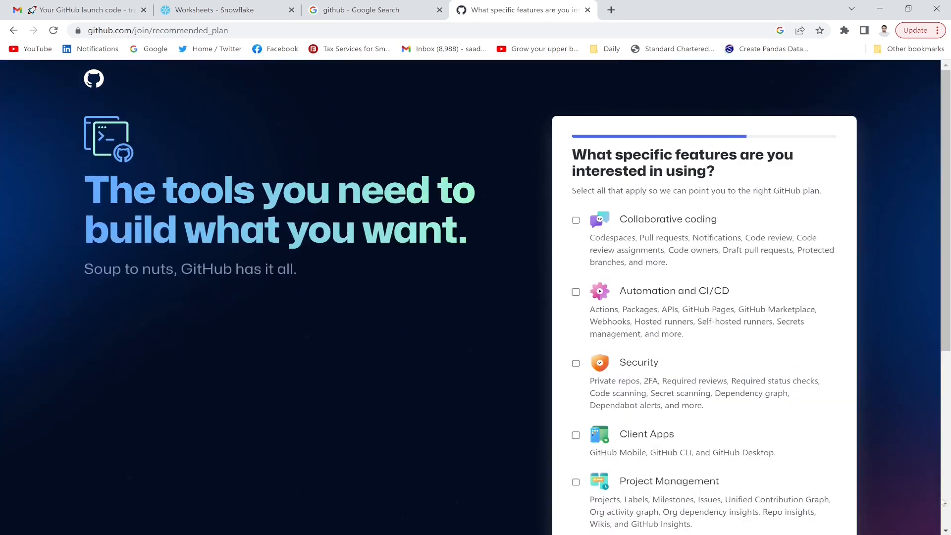
- Move on to the recommended plan page and continue with the Free plan
scroll(792, 446, "down", 6)
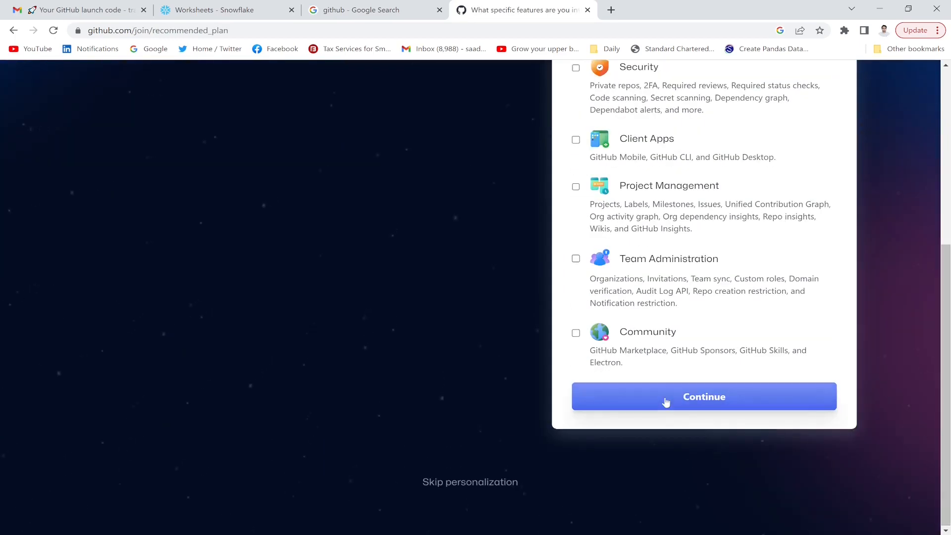
left_click(666, 402)
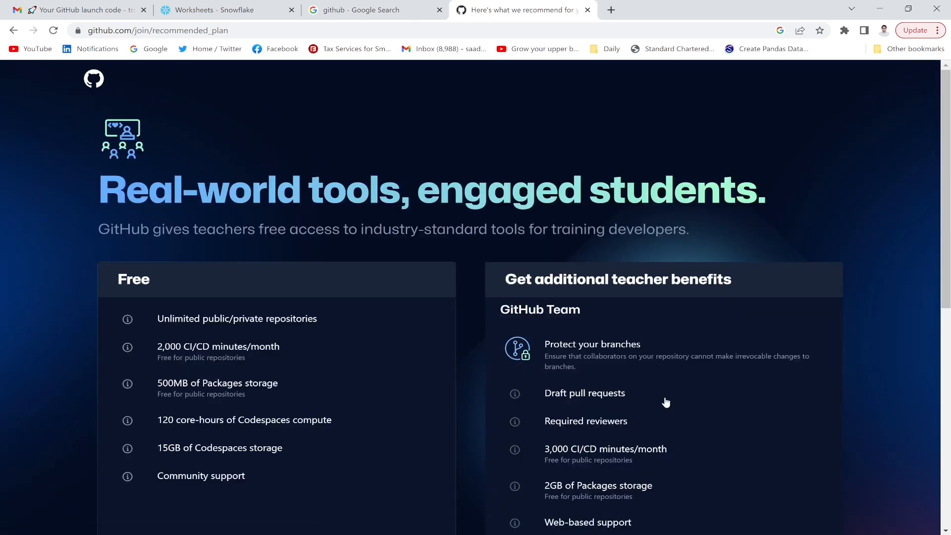
left_click_drag(946, 173, 949, 392)
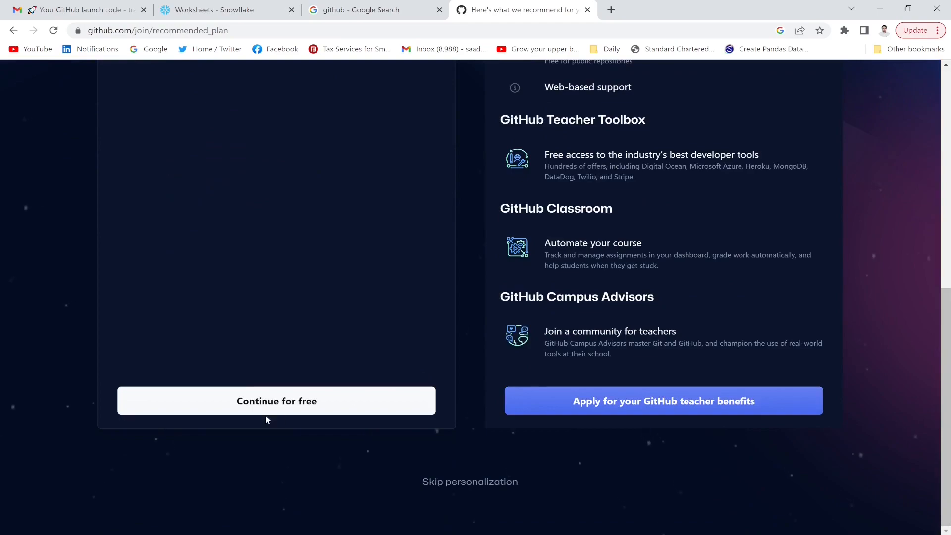
left_click(289, 402)
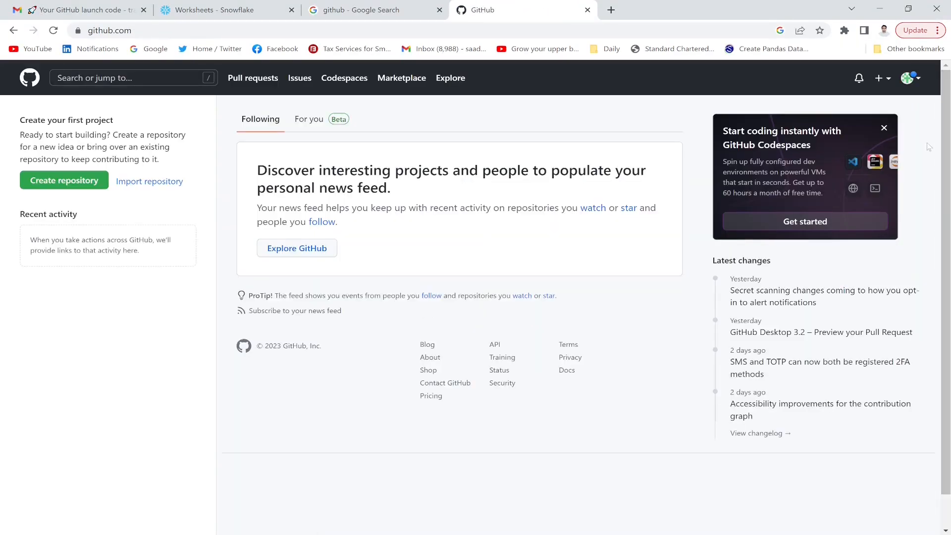
- Close the Codespaces promo card and choose New repository from the + menu
left_click(885, 129)
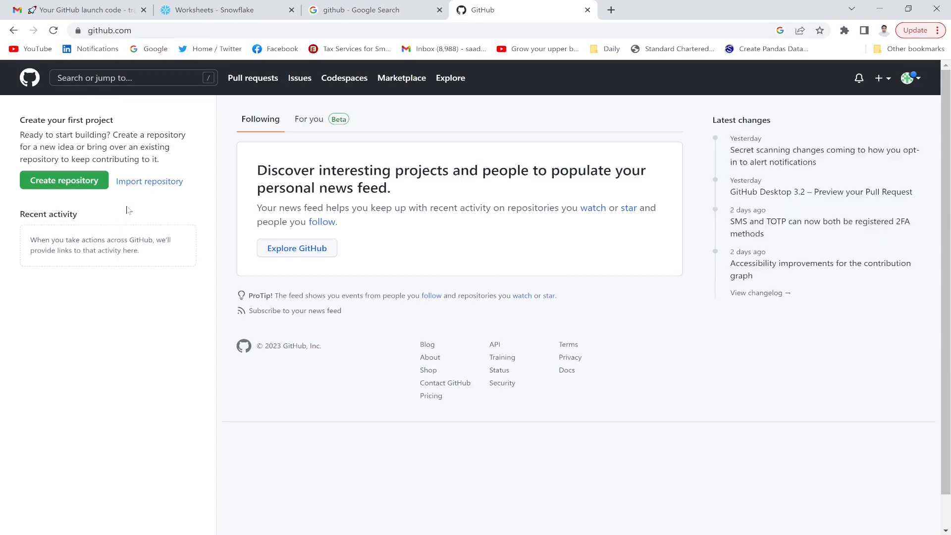
left_click(881, 82)
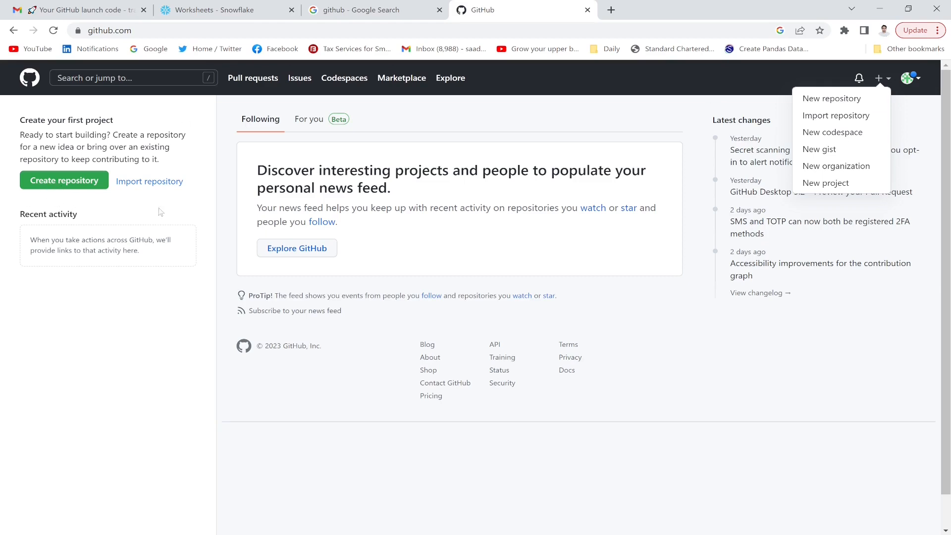
left_click(61, 185)
left_click(61, 185)
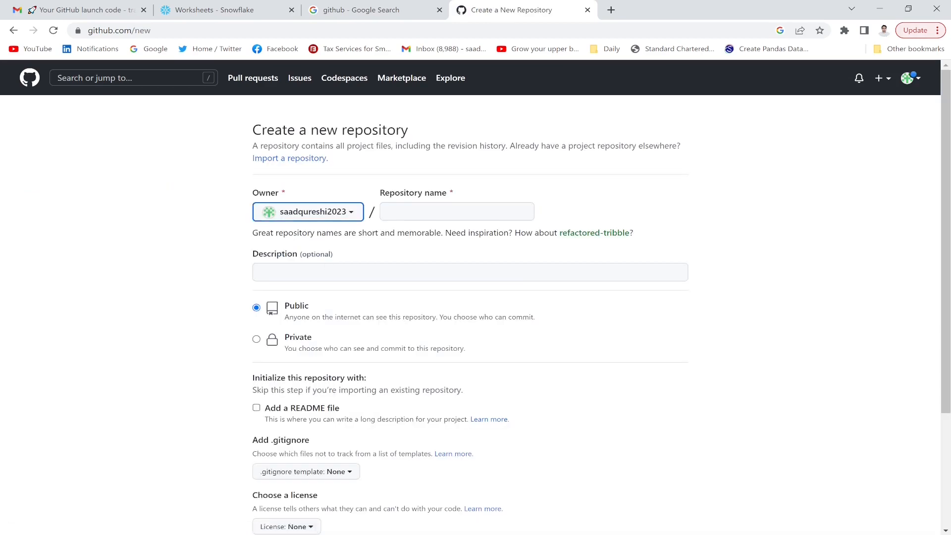
- Name the public repository training2023, include a README file, and create it
left_click(427, 211)
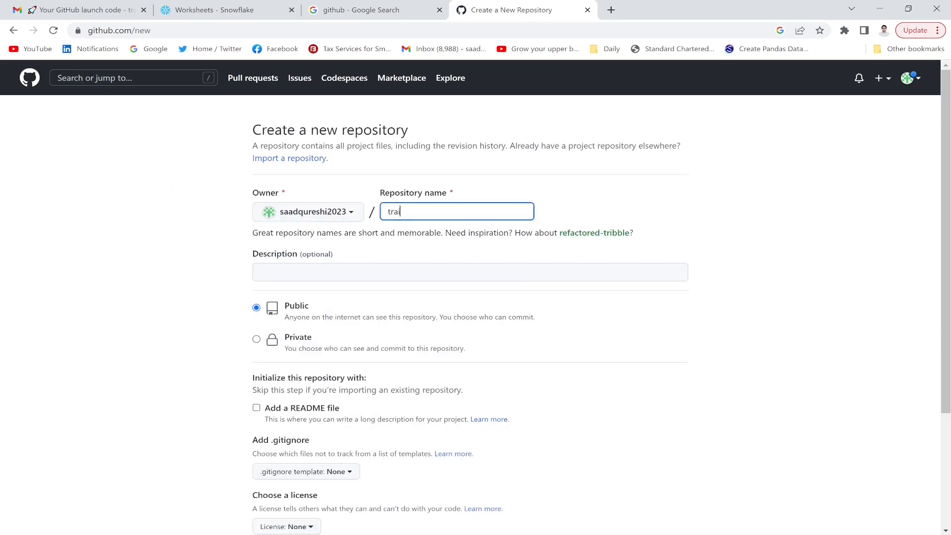
type("training2023")
left_click(387, 250)
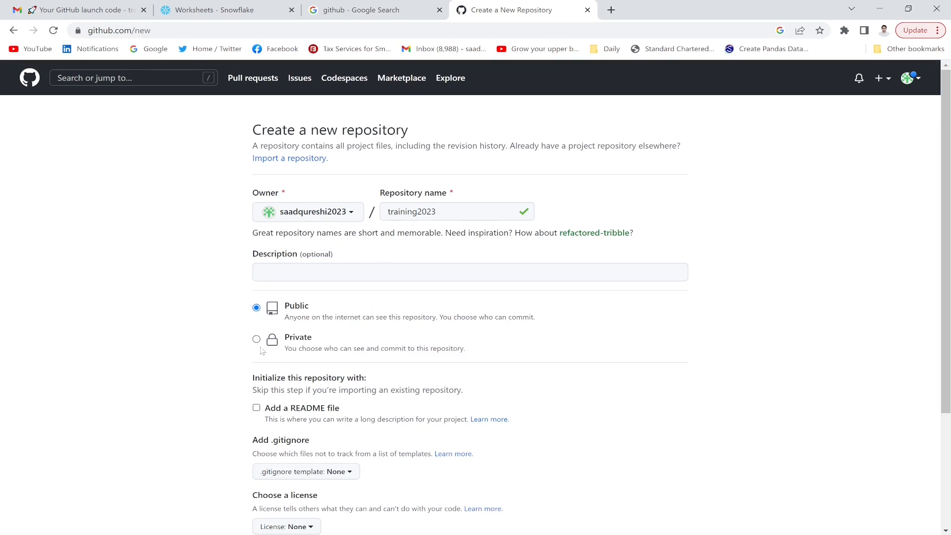
left_click_drag(948, 287, 949, 415)
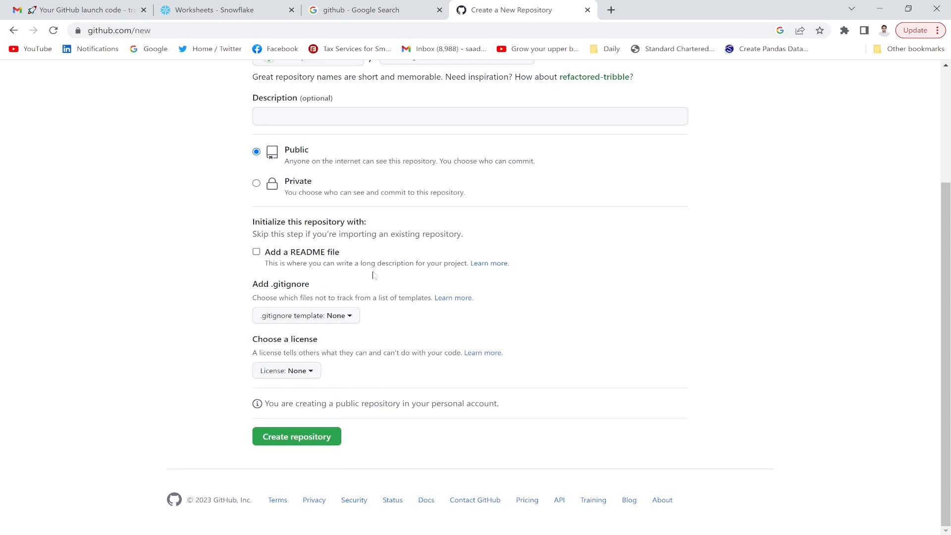
left_click(256, 253)
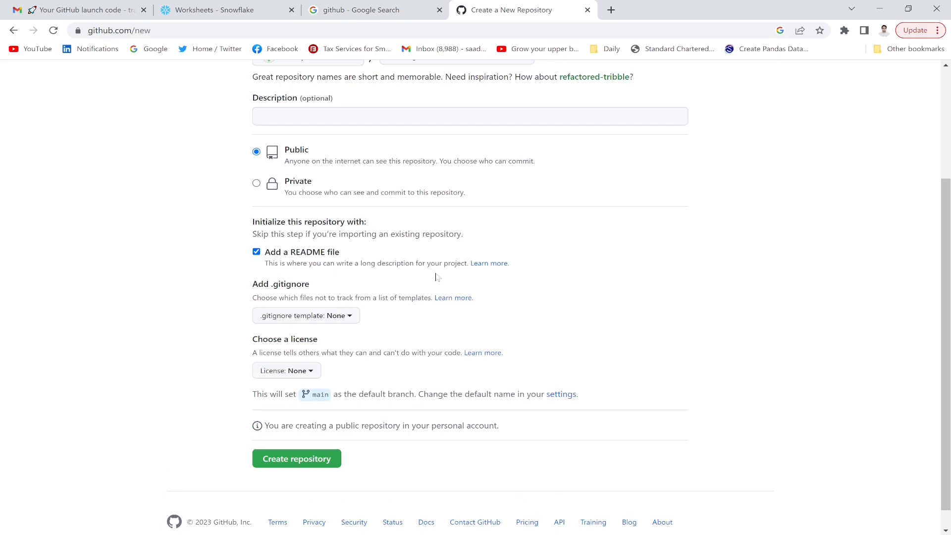
left_click(295, 459)
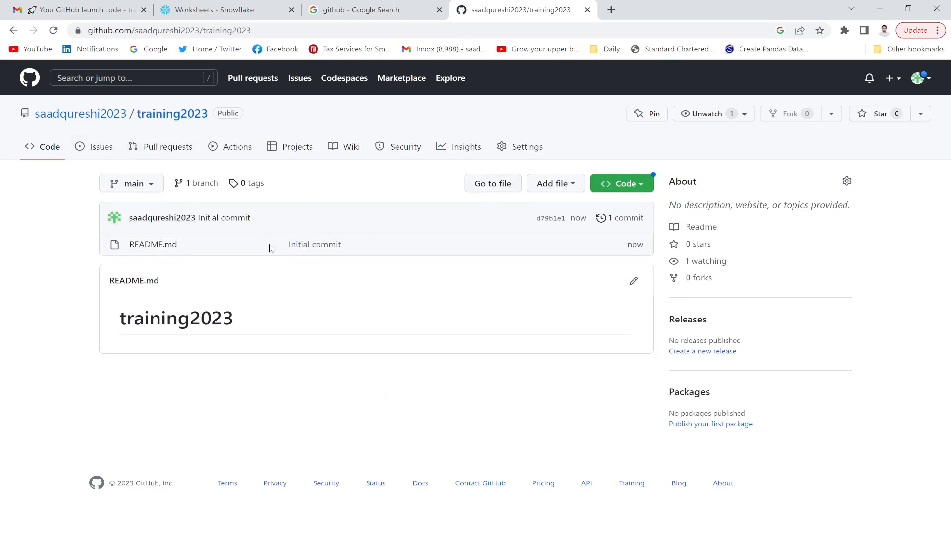
mouse_move(79, 116)
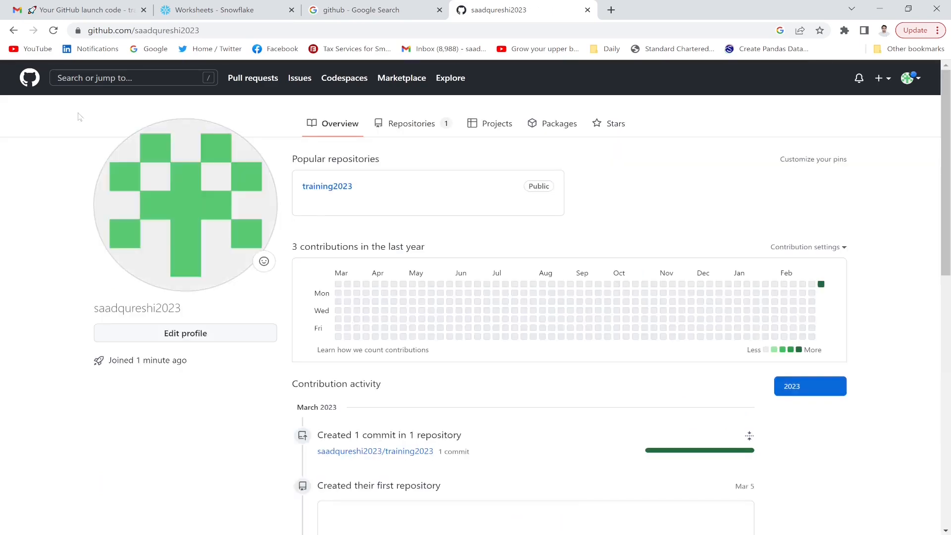
left_click(412, 128)
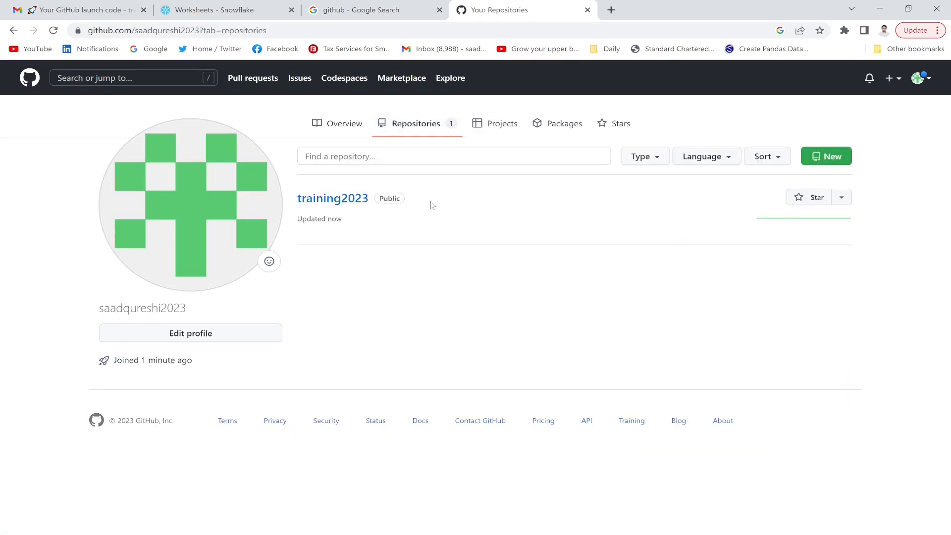
left_click(335, 201)
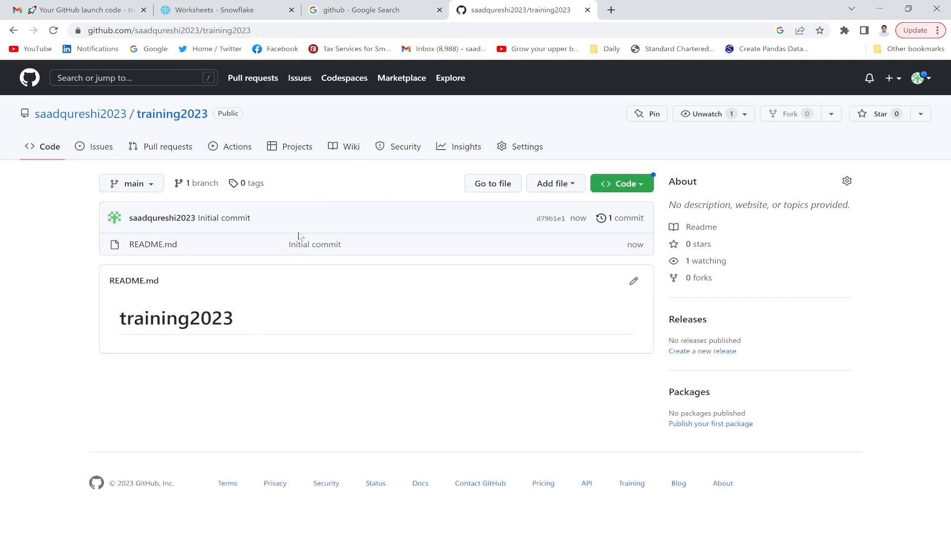
- Upload Employee_DataSet.csv through Add file > Upload files and commit it to main
left_click(556, 185)
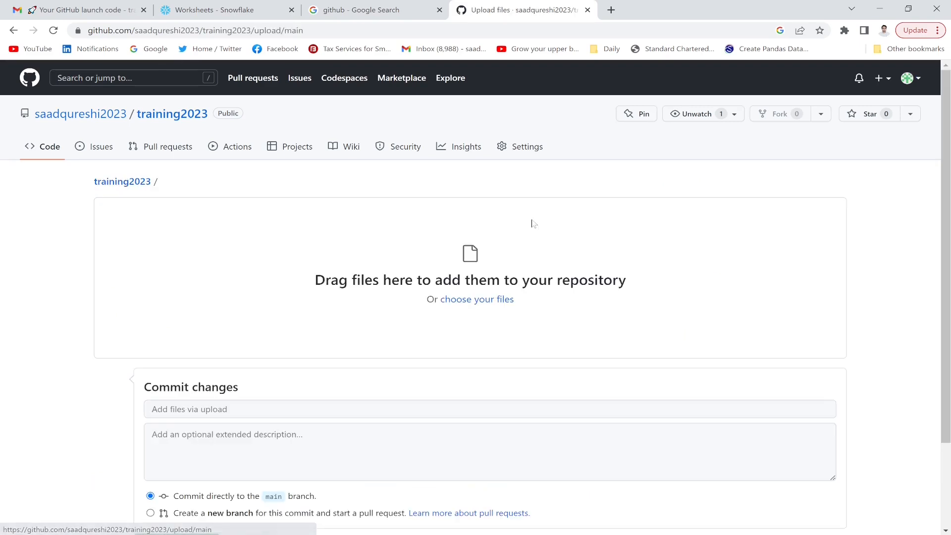
scroll(949, 170, "down", 3)
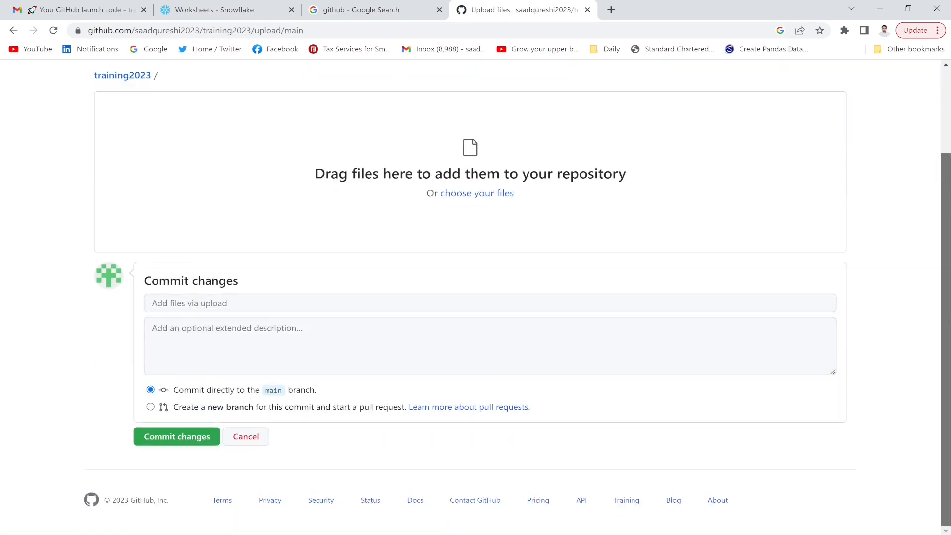
scroll(530, 269, "up", 1)
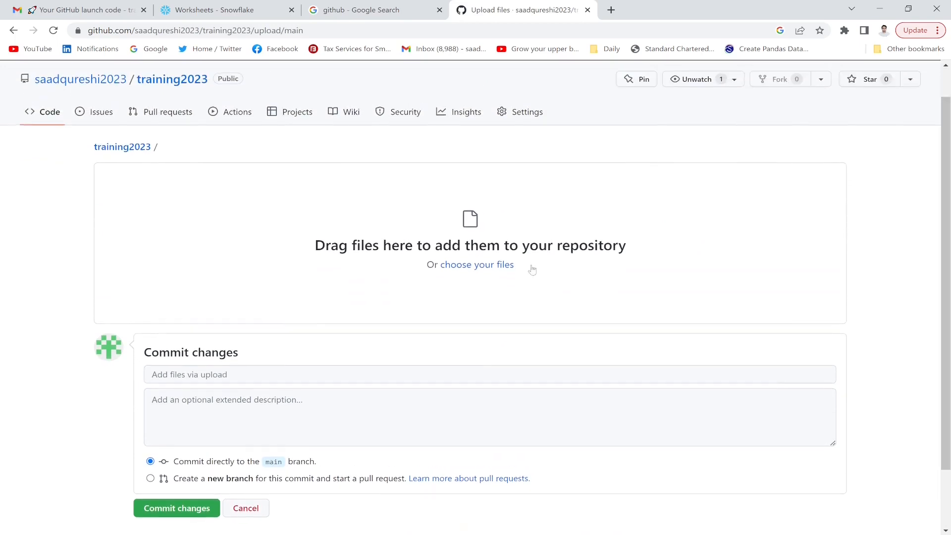
left_click(502, 265)
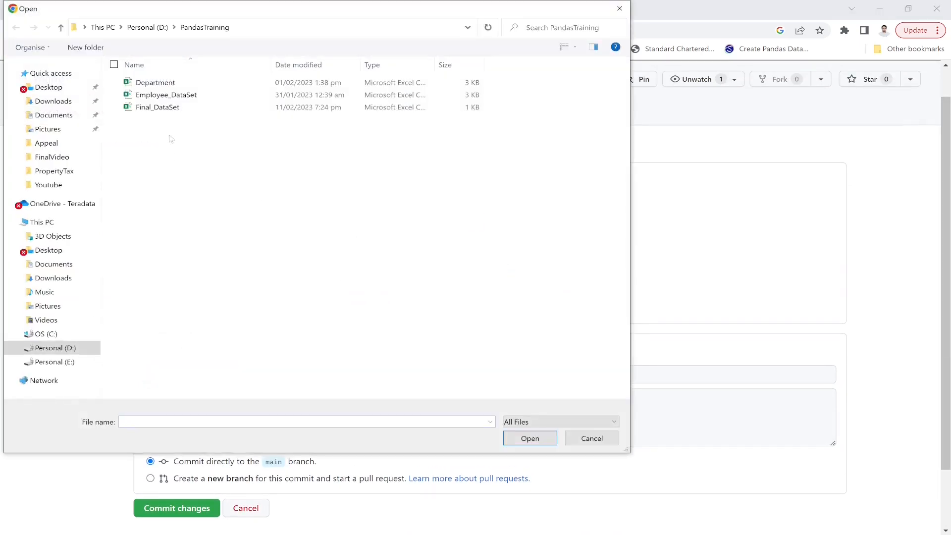
double_click(160, 95)
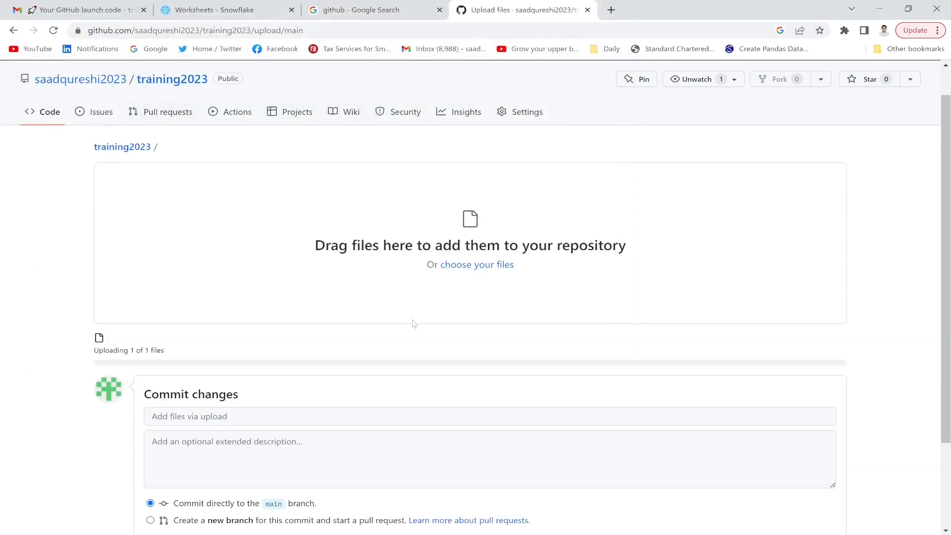
left_click_drag(946, 248, 944, 338)
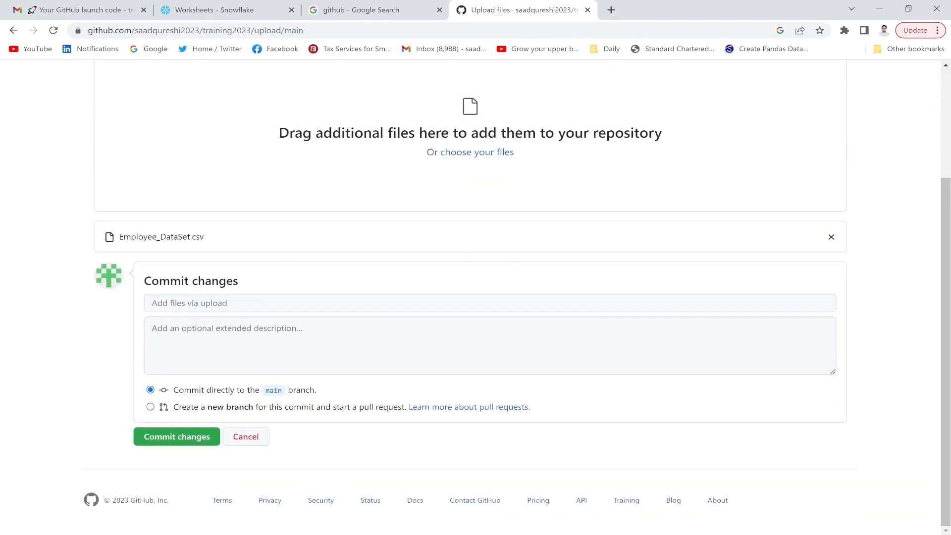
left_click(173, 440)
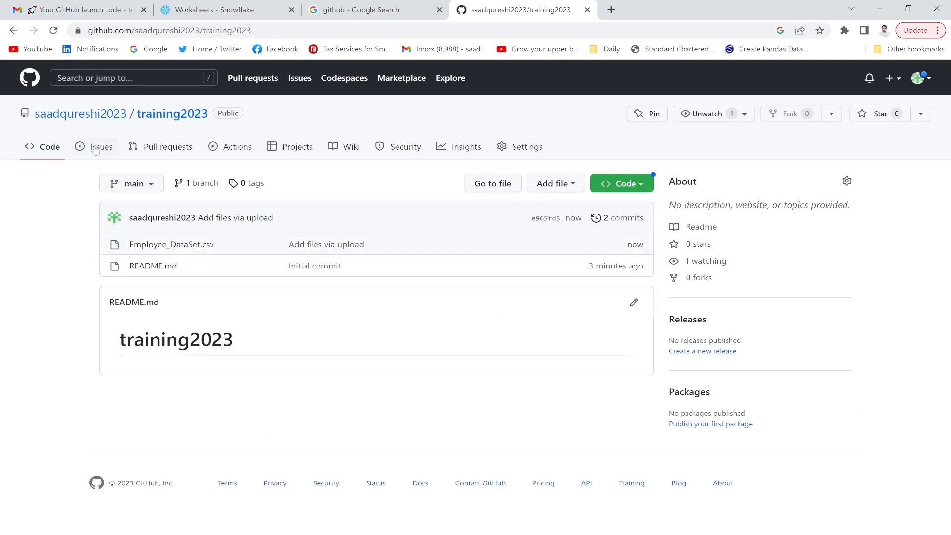
- From the profile, open training2023, copy its HTTPS clone URL from the Code menu, and open a new tab
left_click(90, 118)
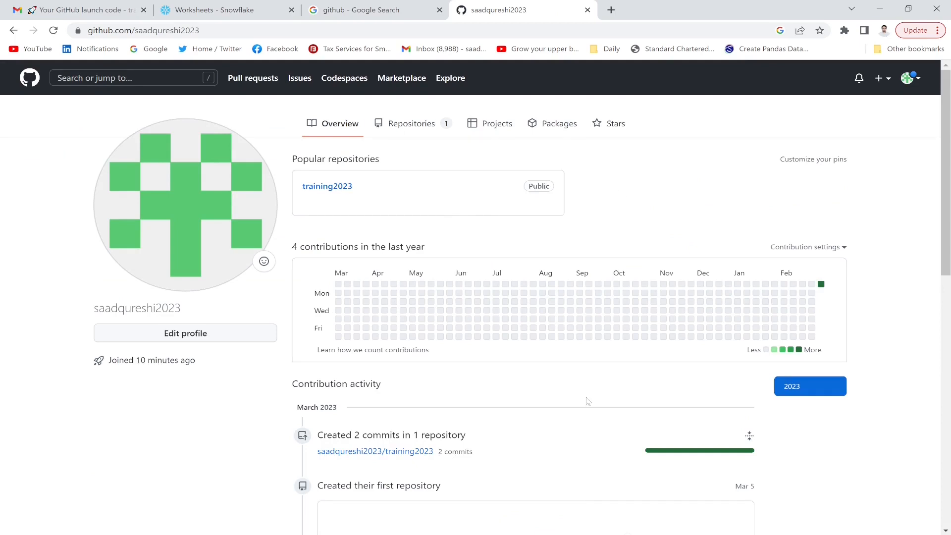
left_click(324, 185)
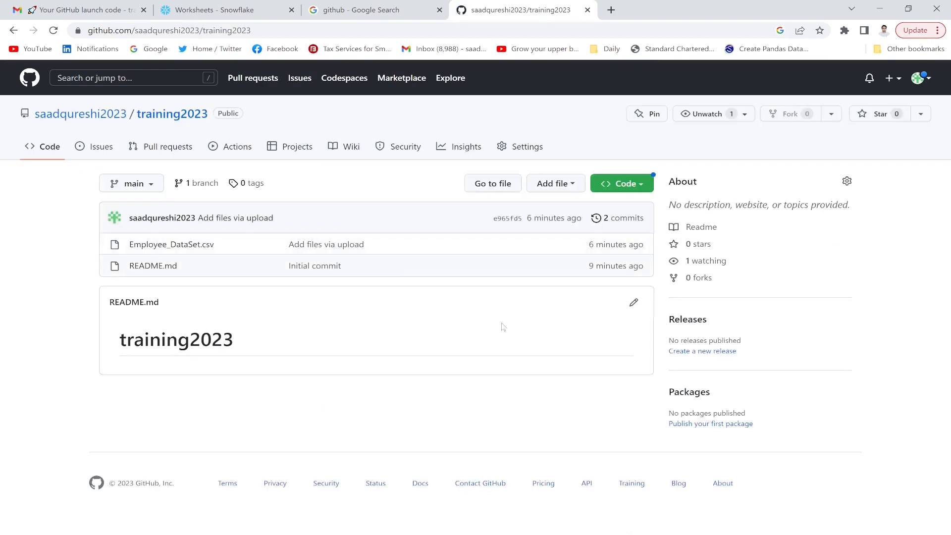
left_click(630, 189)
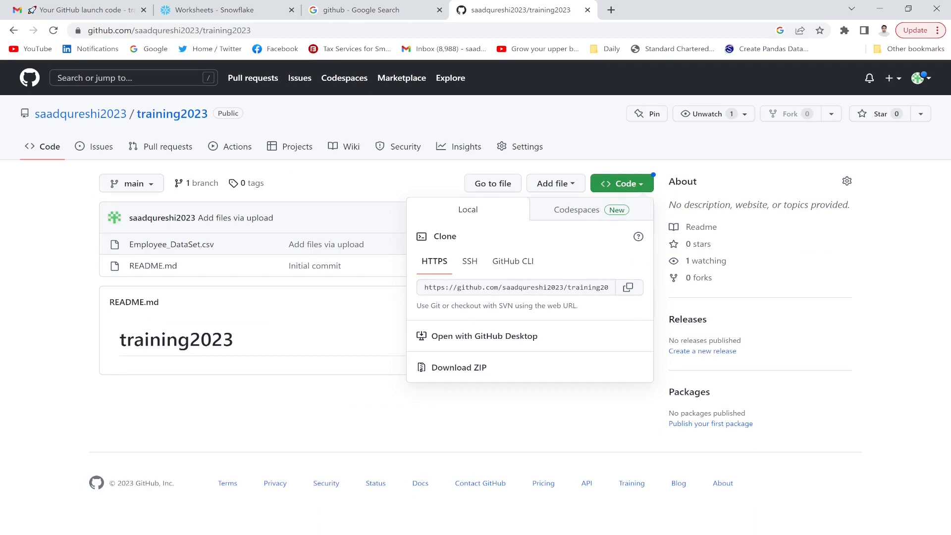
left_click(470, 263)
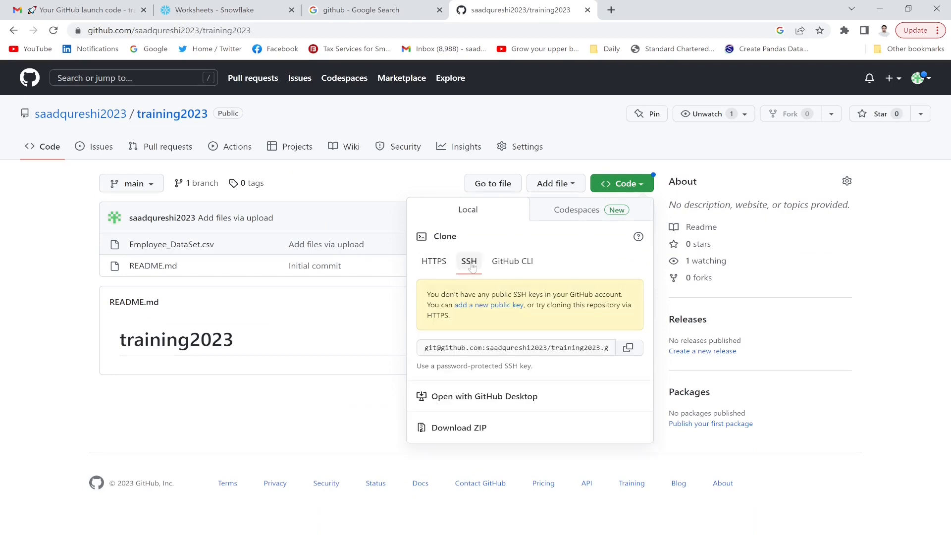
left_click(435, 262)
left_click(630, 293)
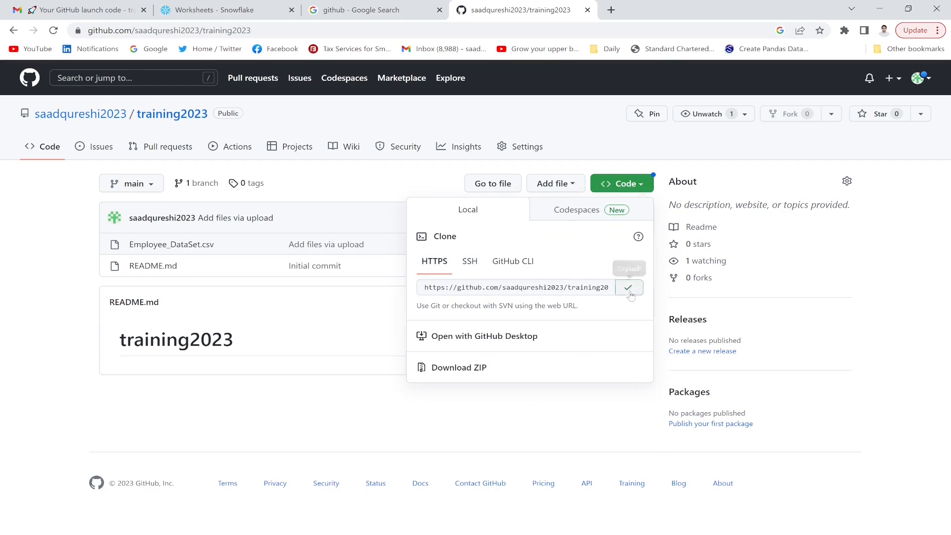
left_click(611, 9)
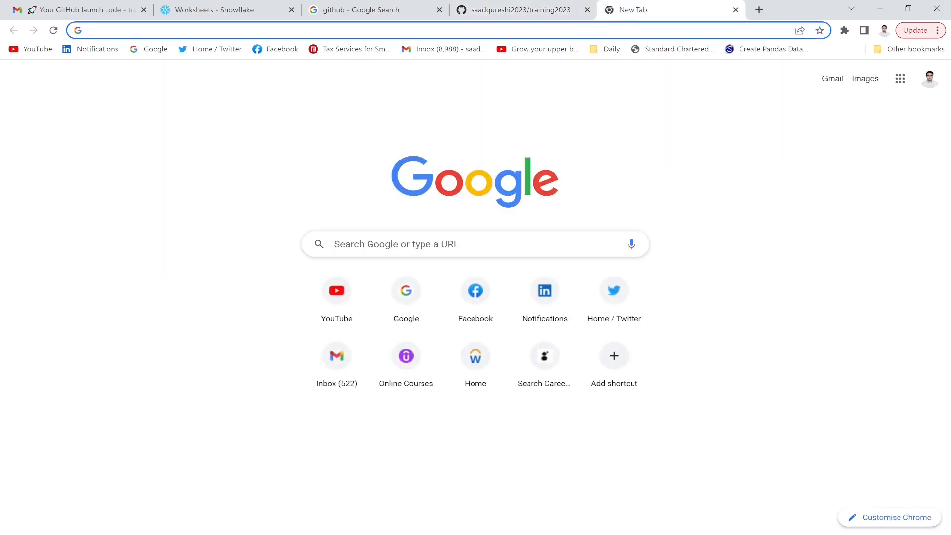
- Load the pasted training2023.git URL, then go back to the other training2023 tab and close the Code dropdown
key("ctrl+v")
key("Return")
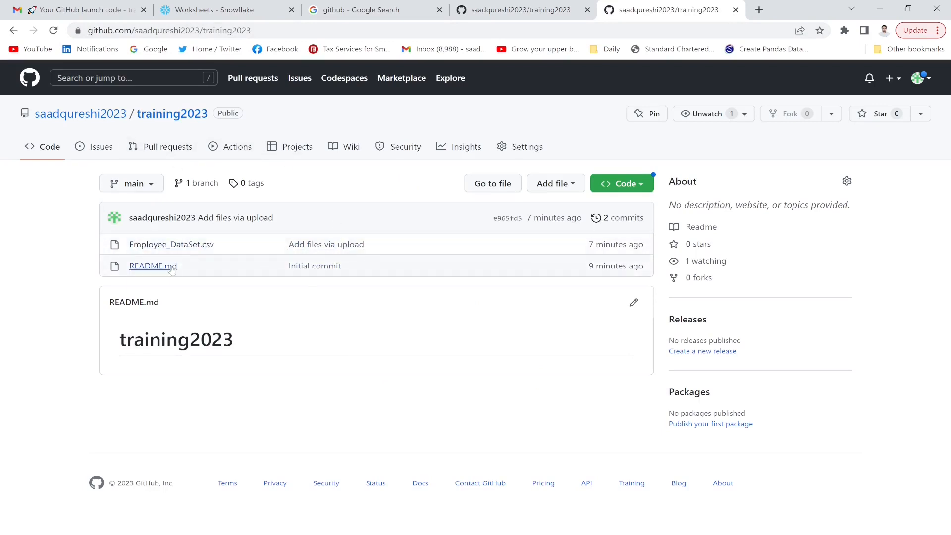
left_click(515, 3)
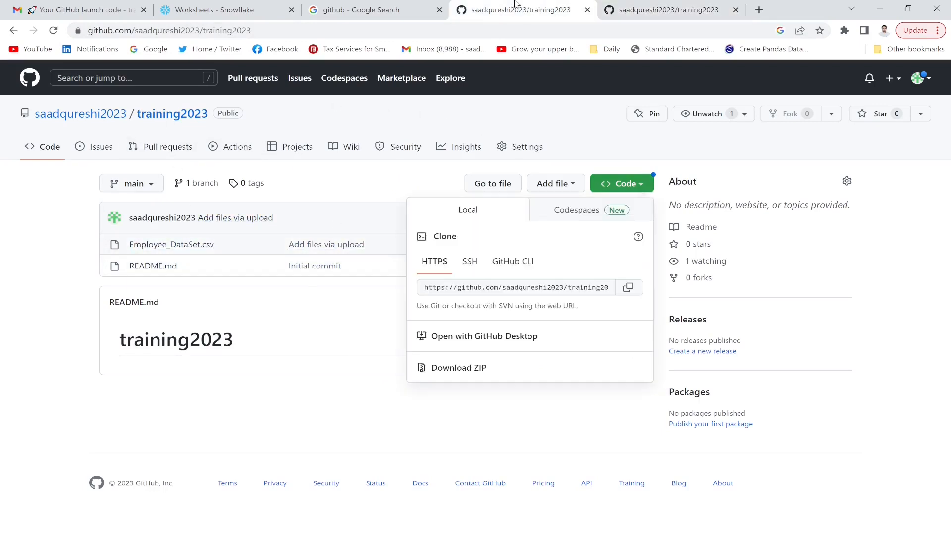
left_click(329, 335)
- In Settings, change the repository name from training2023 to training2020 and rename it
left_click(527, 157)
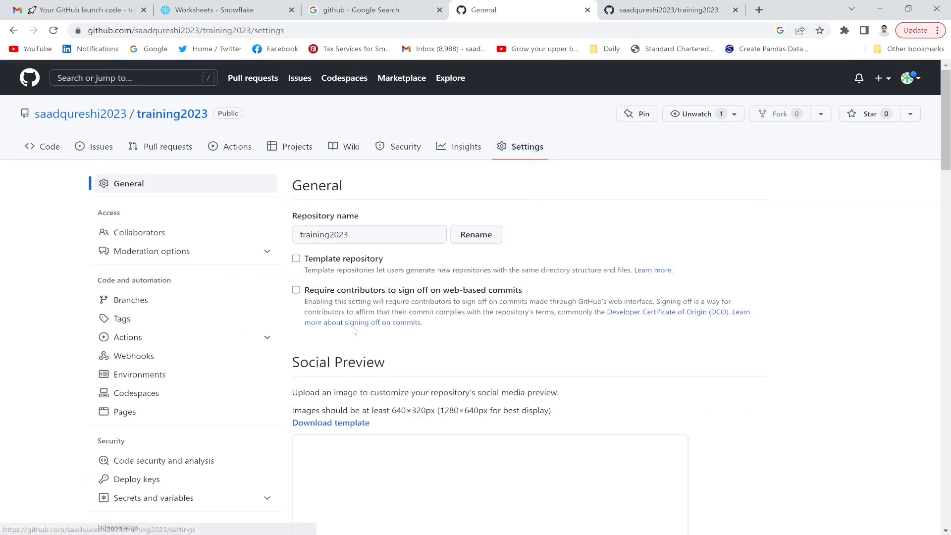
left_click_drag(948, 151, 950, 515)
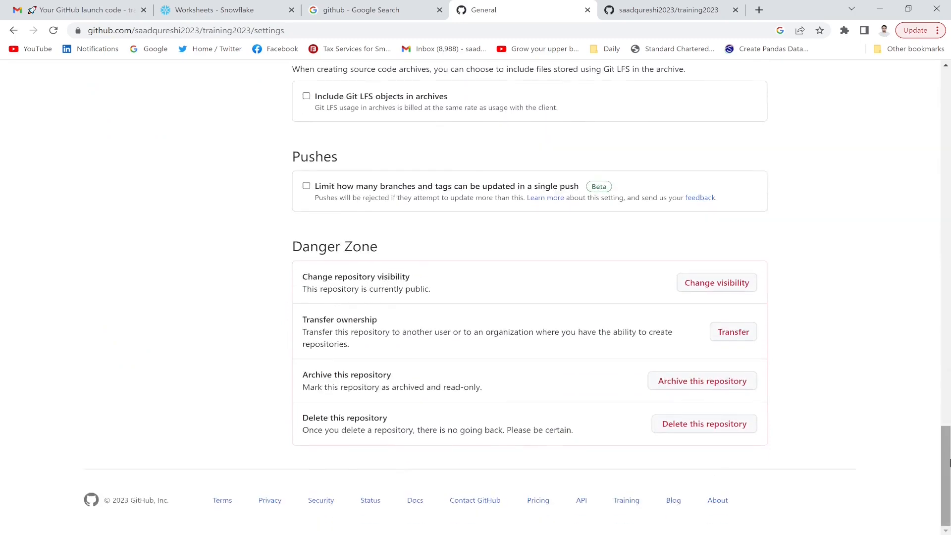
left_click_drag(949, 460, 950, 75)
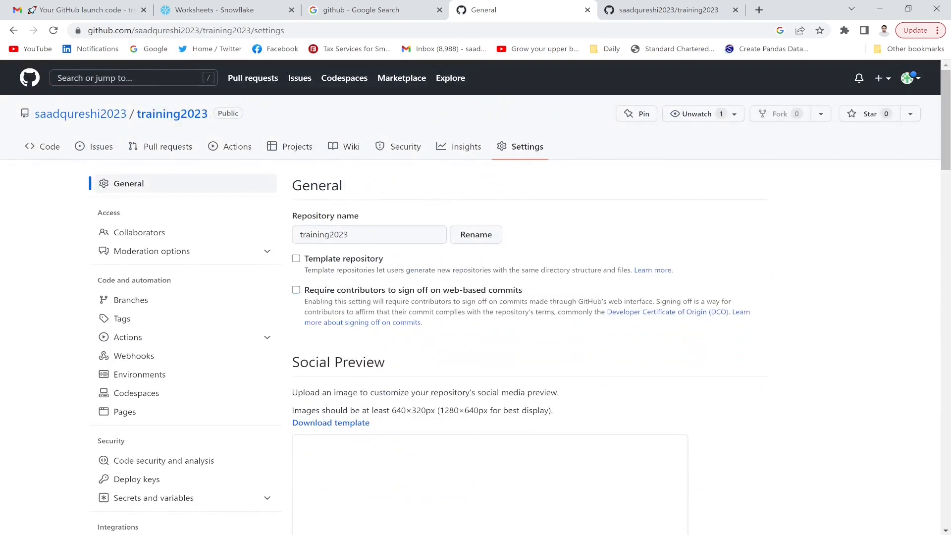
left_click(353, 235)
key("BackSpace")
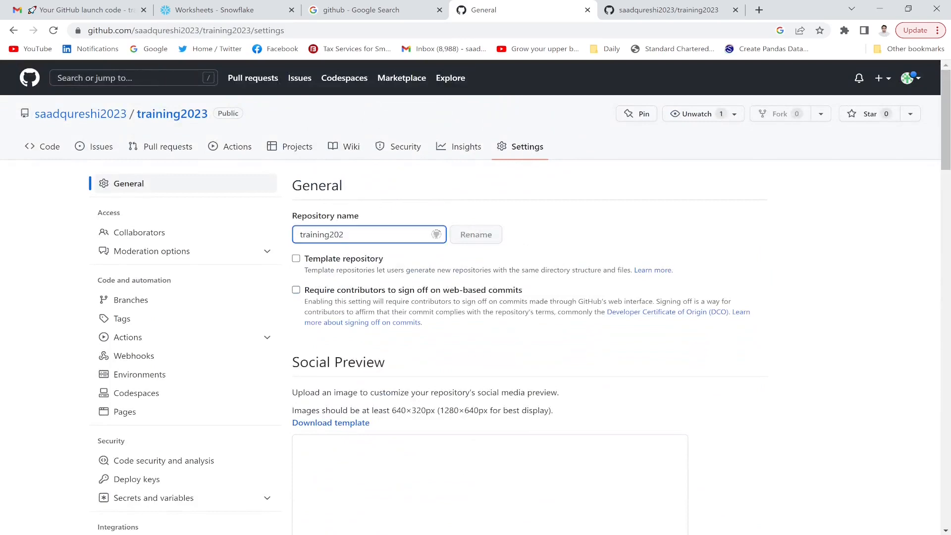
type("0")
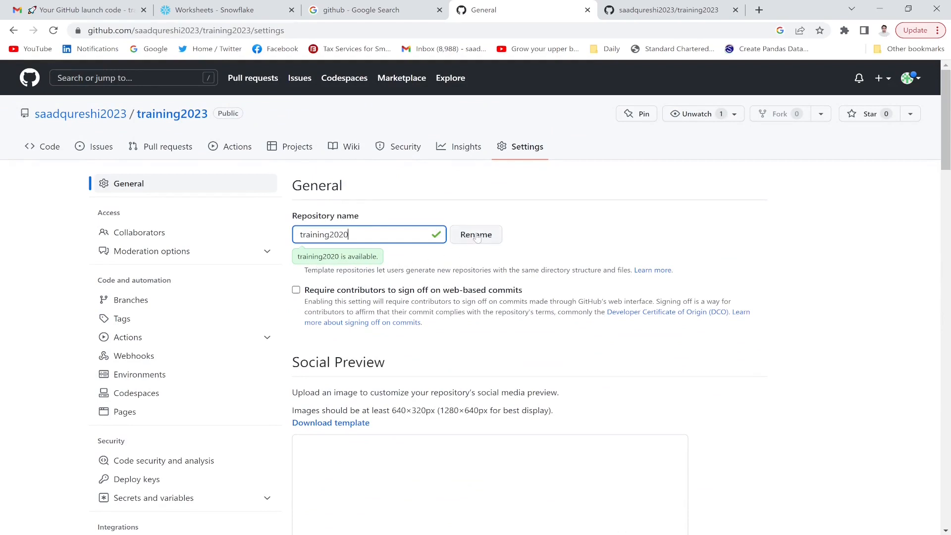
left_click(477, 238)
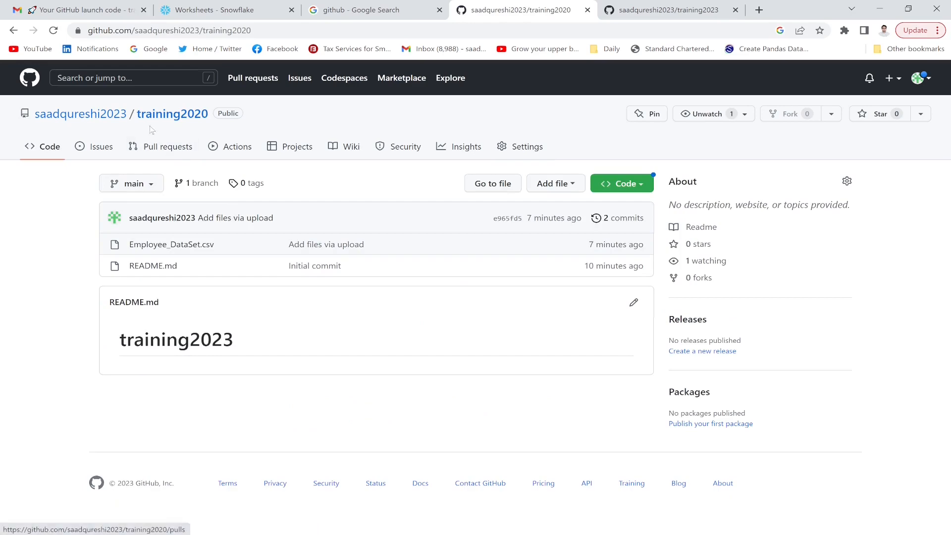
left_click(526, 146)
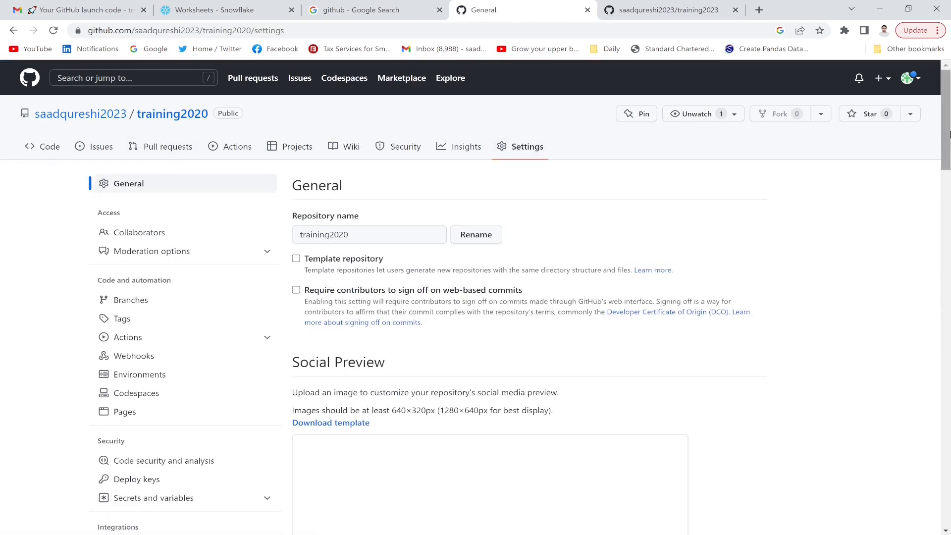
left_click_drag(950, 134, 937, 104)
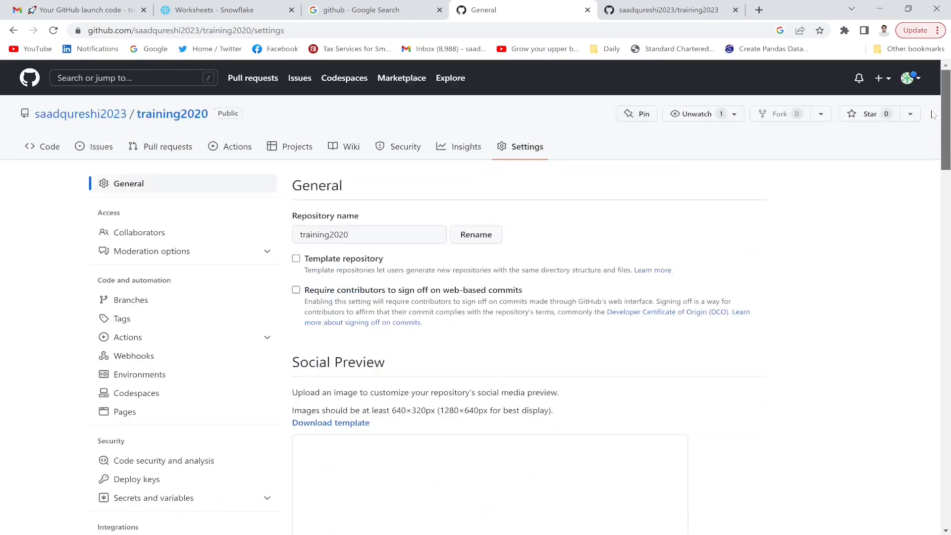
- Create a new Private repository named training2023 from the + menu
left_click(877, 79)
left_click(832, 99)
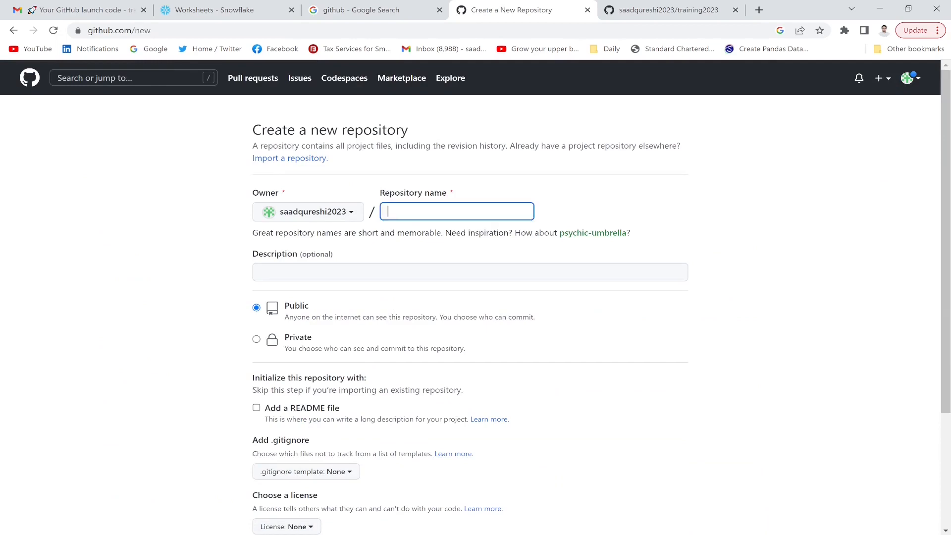
type("ta")
type("rai")
type("ning2023")
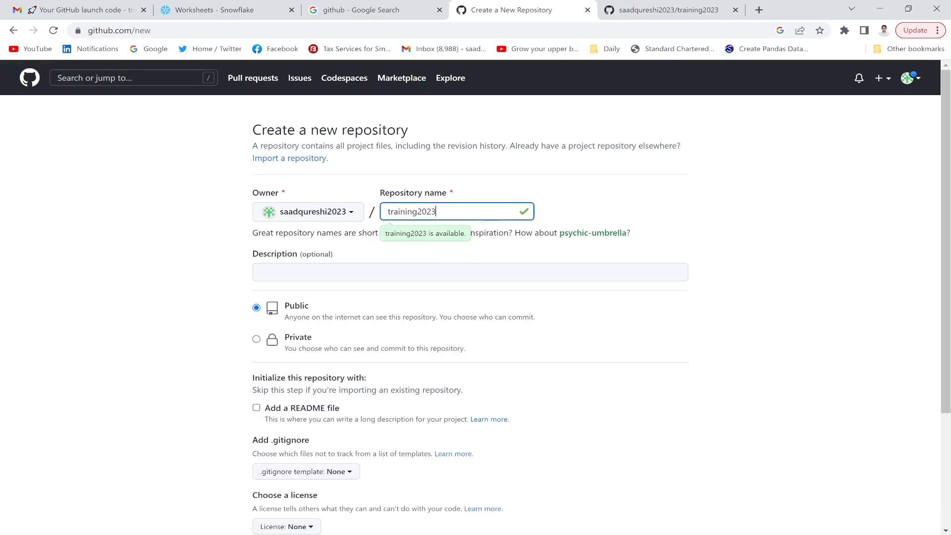
left_click(257, 340)
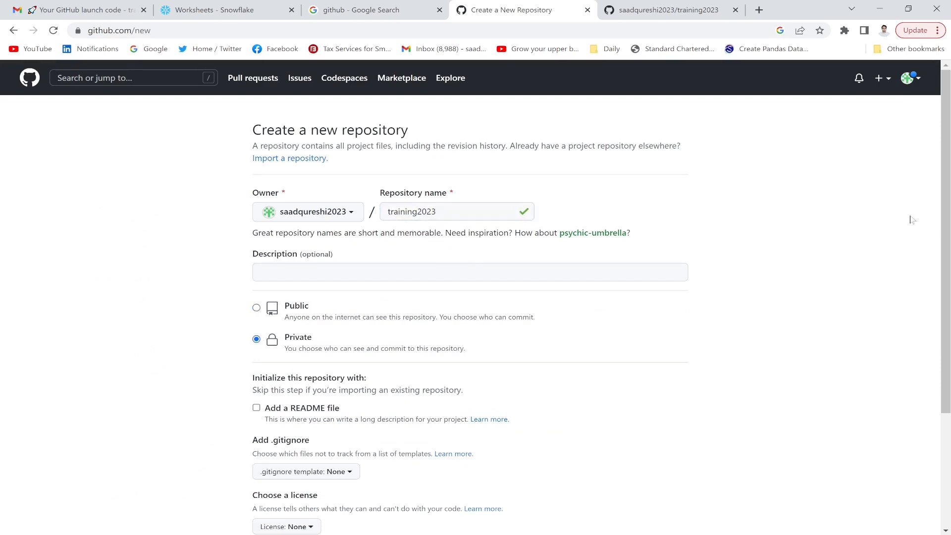
left_click_drag(950, 254, 949, 380)
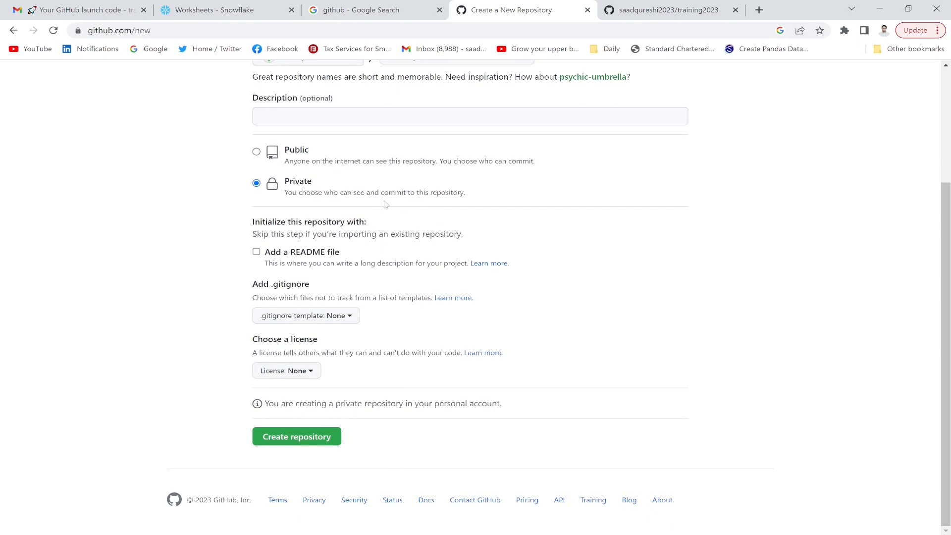
left_click(309, 442)
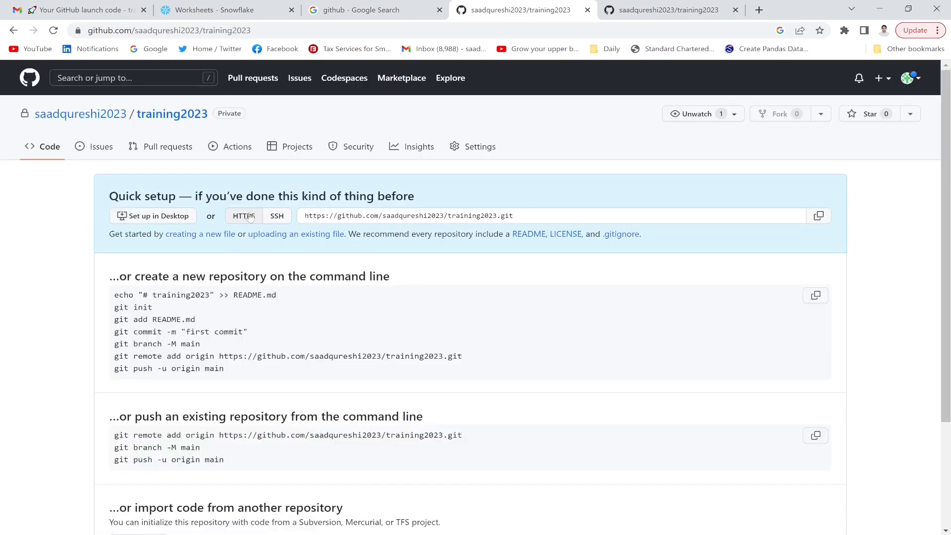
- Toggle the quick-setup clone URL from SSH back to HTTPS, then go to the repository's Settings
left_click(276, 216)
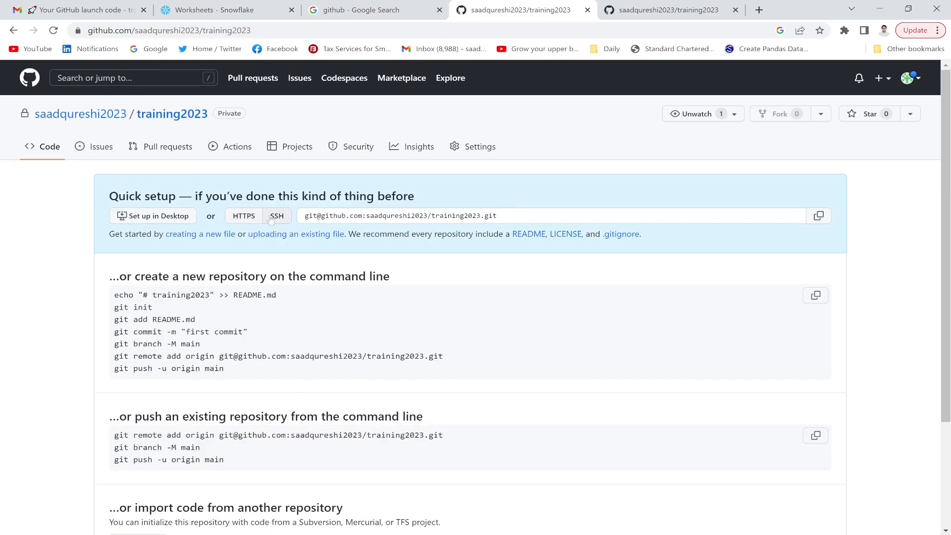
left_click(243, 216)
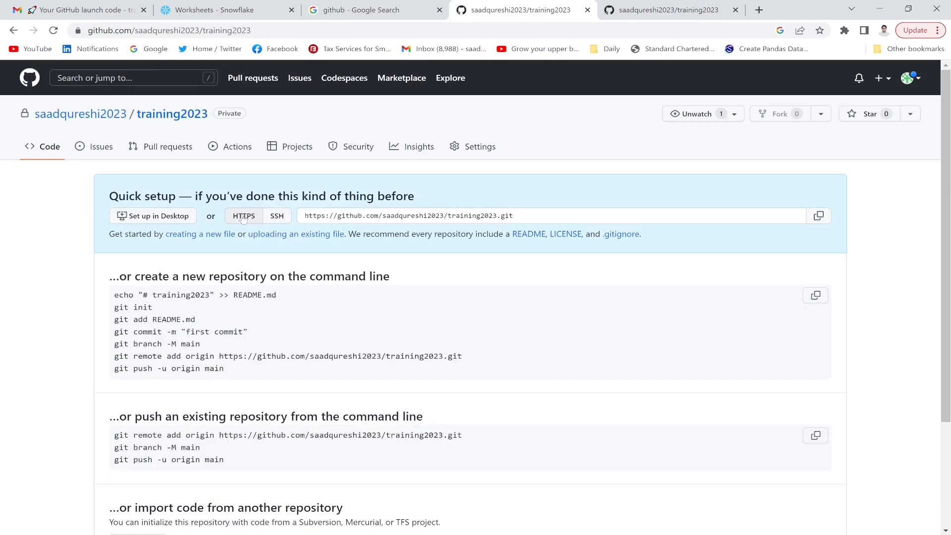
left_click(477, 145)
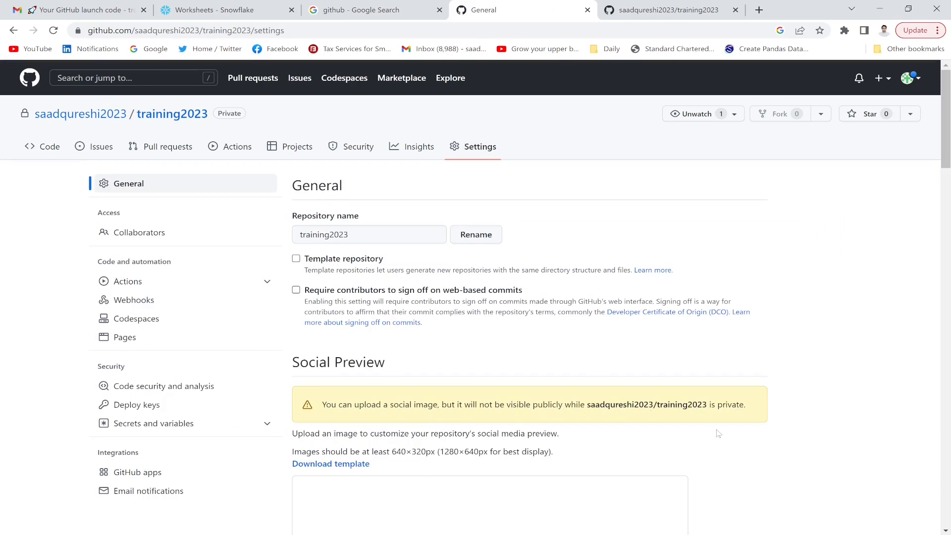
- Delete training2023 from the Danger Zone, pasting its name into the confirmation box
left_click_drag(947, 164, 946, 521)
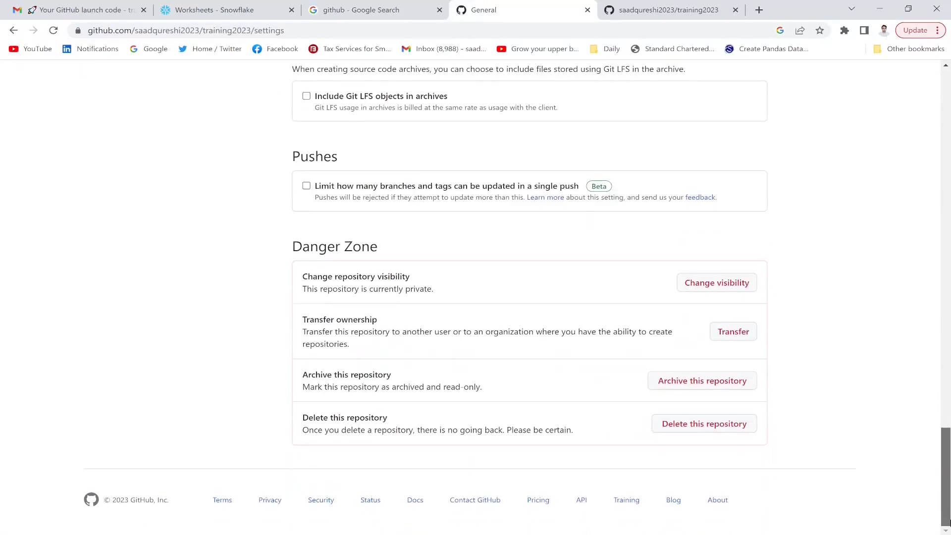
left_click(698, 425)
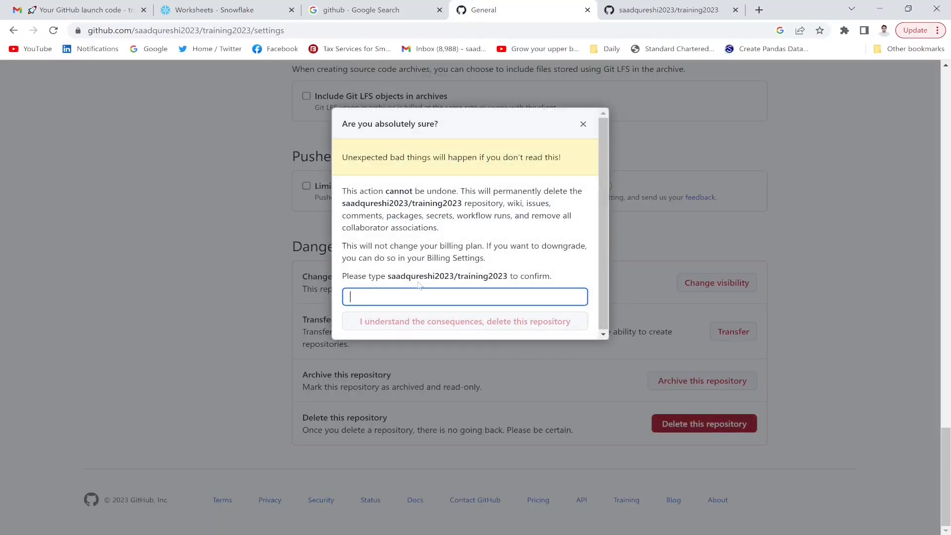
left_click_drag(508, 276, 391, 276)
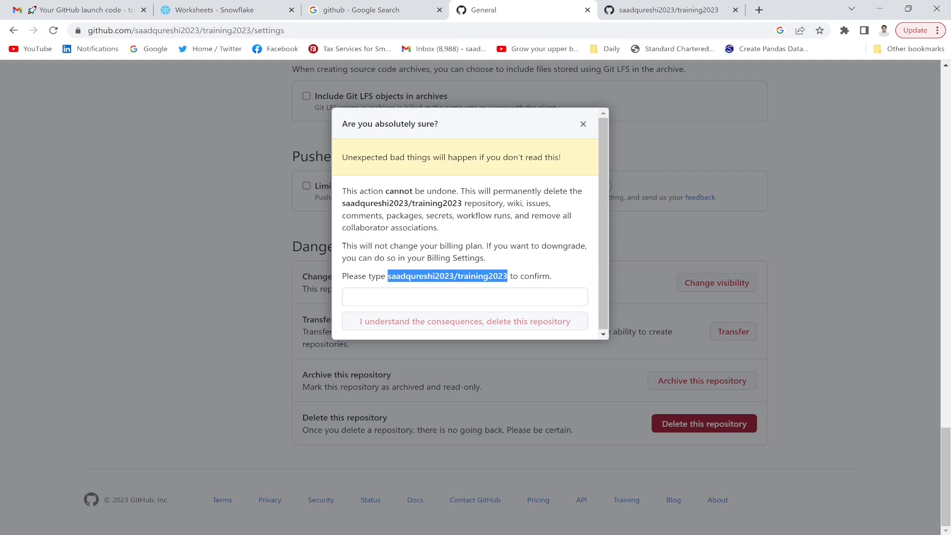
left_click(411, 299)
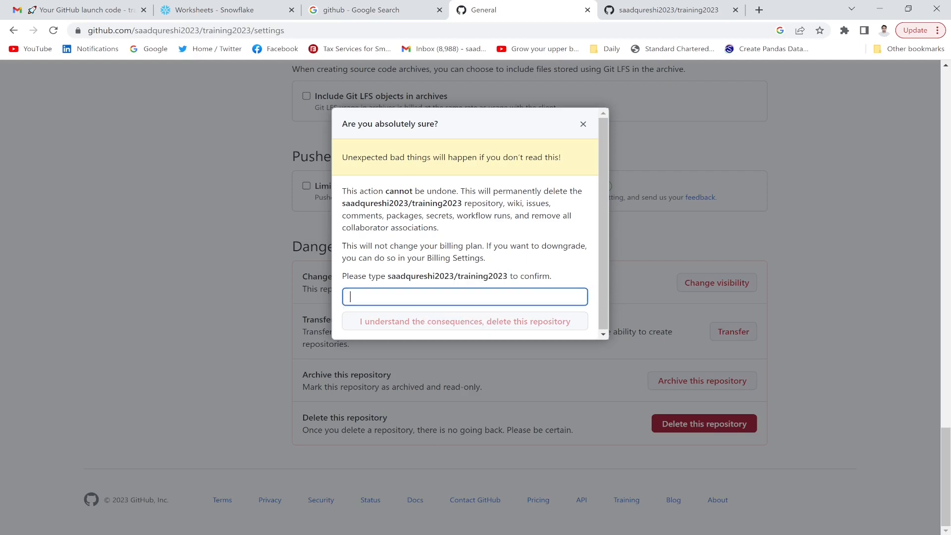
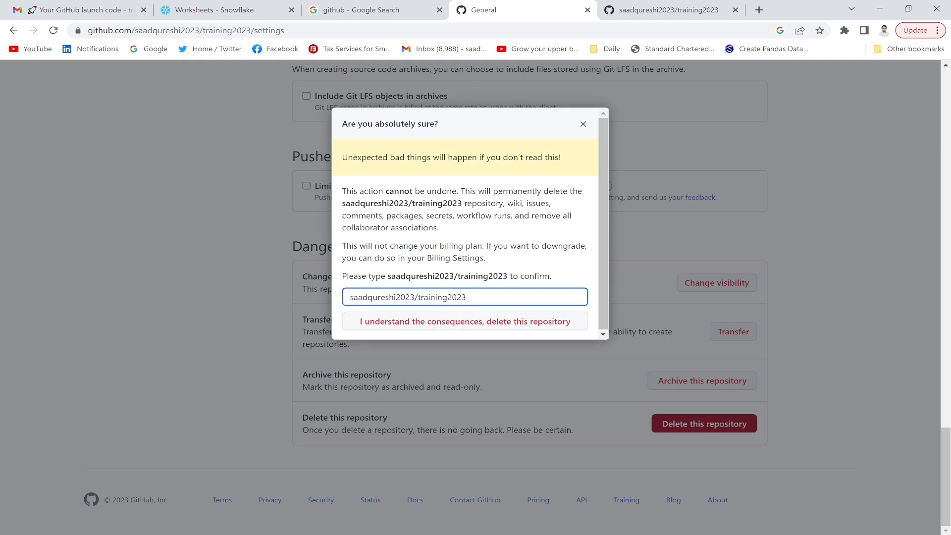
left_click(495, 322)
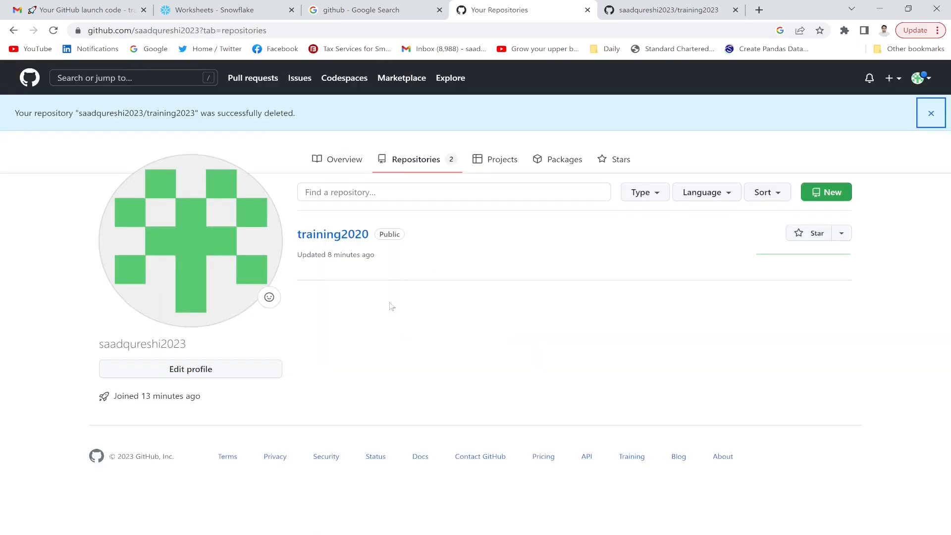
- Dismiss the deletion banner and open training2020 from the profile Overview's Popular repositories
left_click(931, 113)
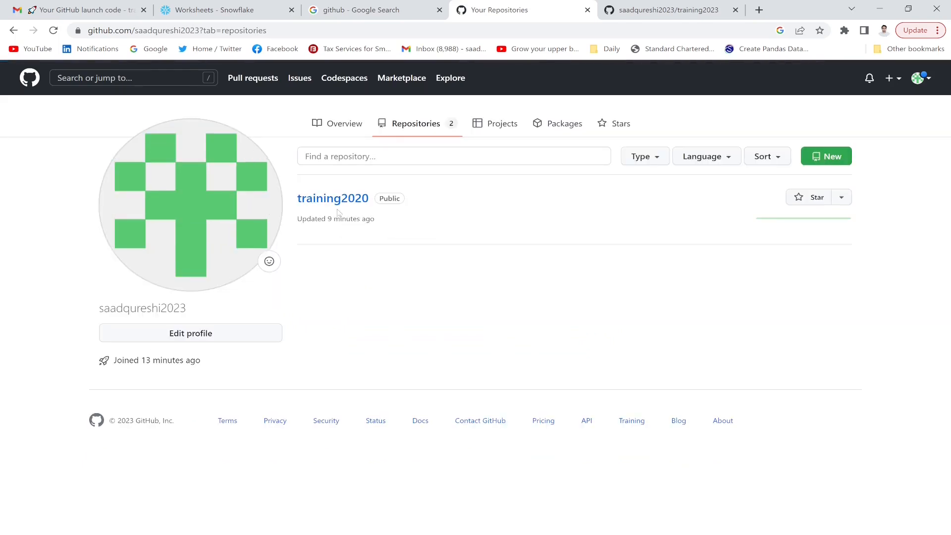
left_click(349, 125)
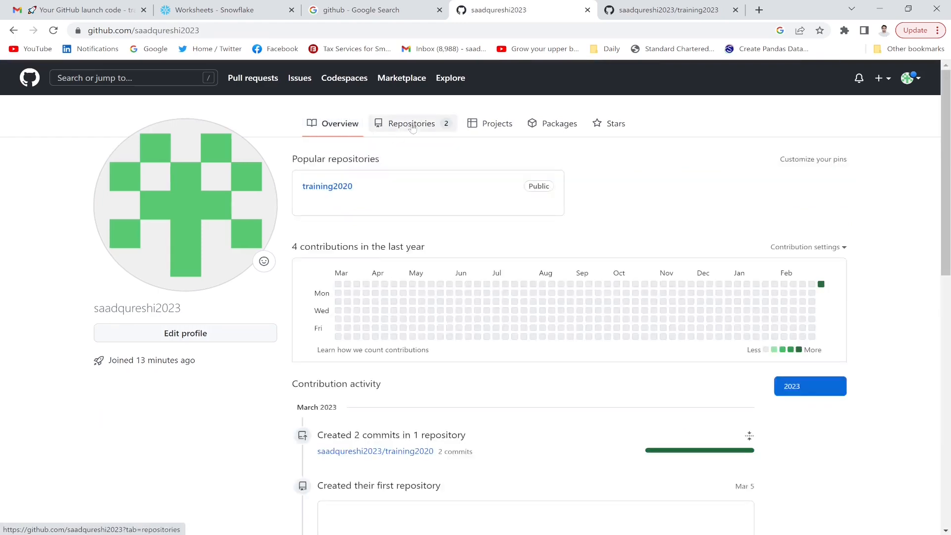
left_click(339, 190)
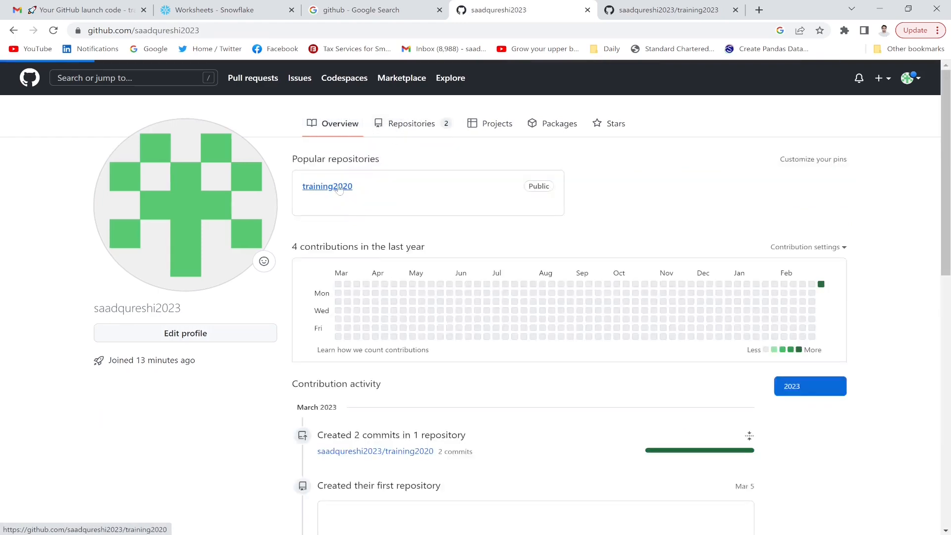